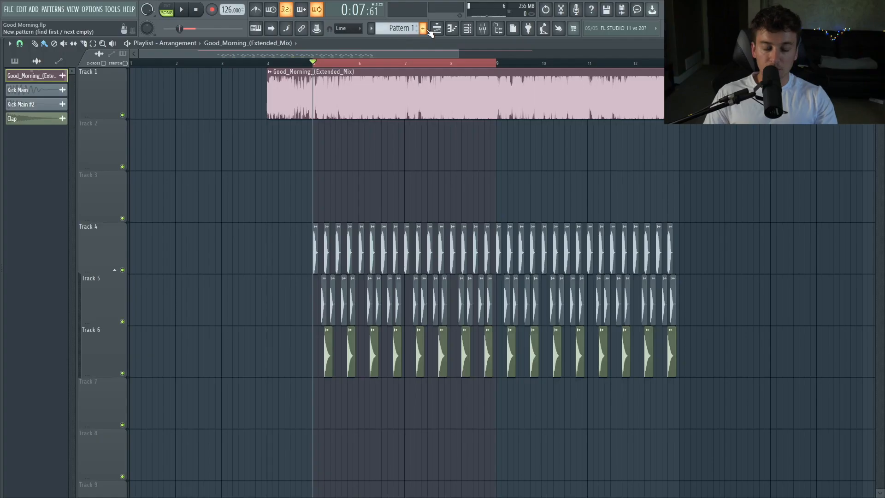
# Solo the first playlist track holding the Good_Morning audio clip.
pyautogui.click(424, 28)
pyautogui.press('Escape')
pyautogui.moveTo(316, 148); pyautogui.dragTo(334, 148)
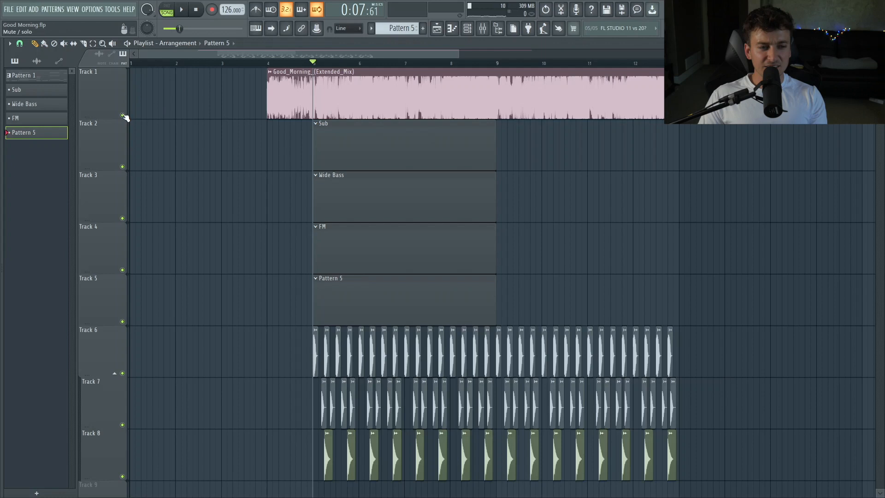
pyautogui.rightClick(122, 116)
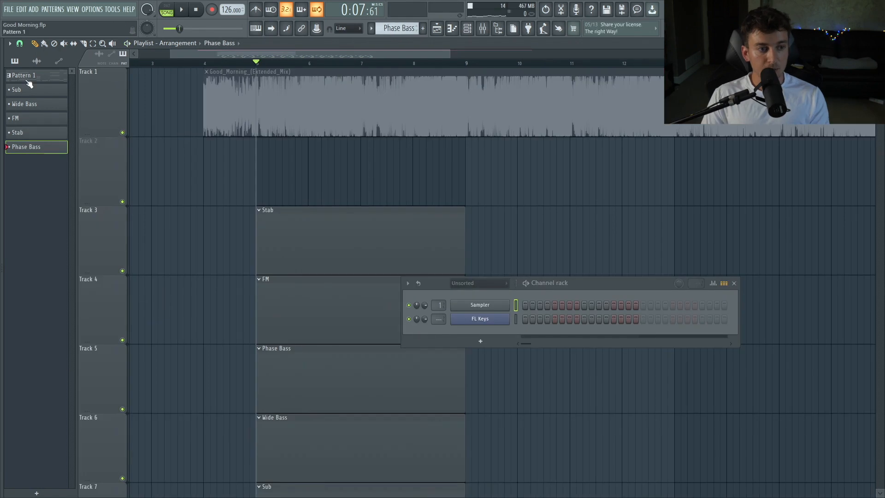
# Place Pattern 1 on the second playlist track and preview its notes in the piano roll.
pyautogui.moveTo(28, 80); pyautogui.dragTo(267, 179)
pyautogui.keyDown('ctrl'); pyautogui.rightClick(295, 199); pyautogui.keyUp('ctrl')
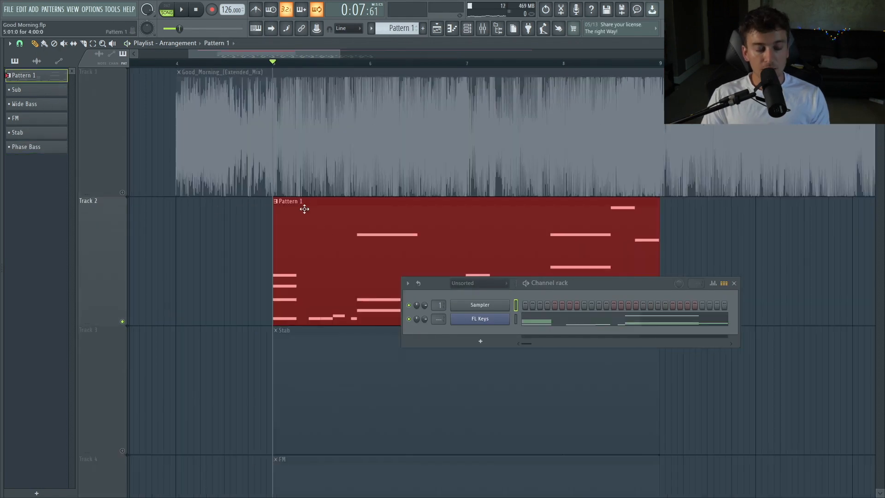
pyautogui.doubleClick(328, 233)
pyautogui.click(182, 10)
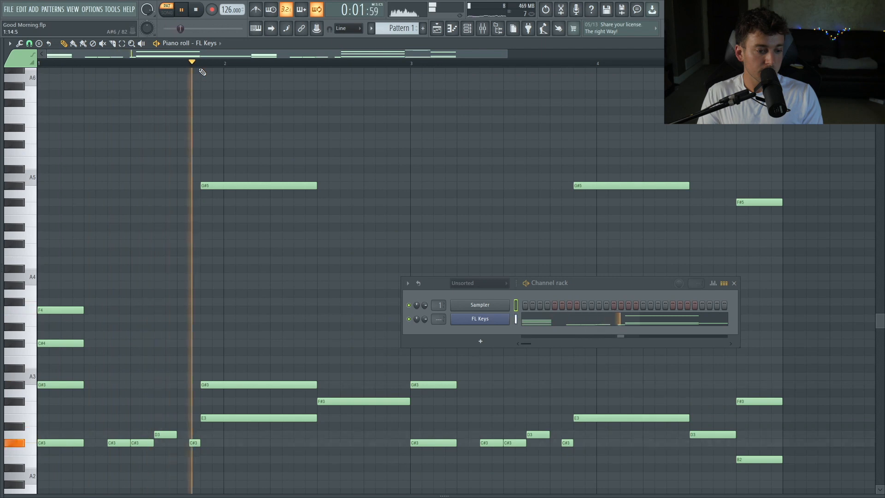
pyautogui.press('space')
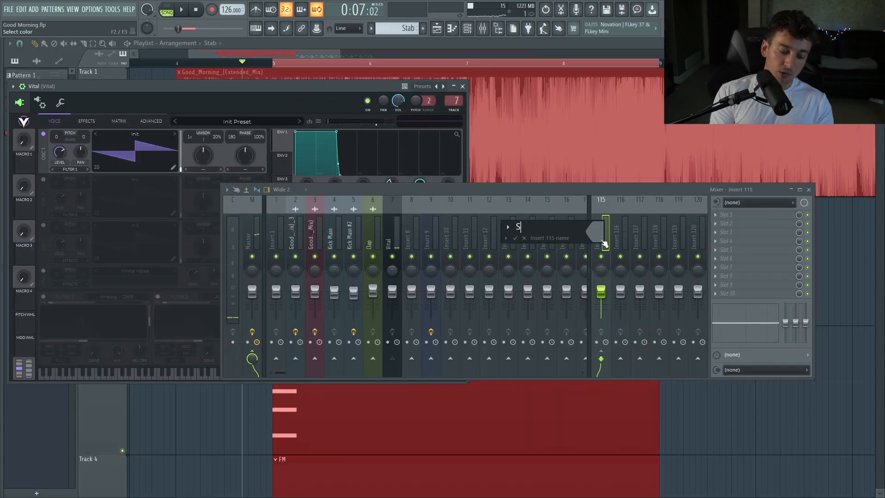
# Name a mixer insert STAB and start renaming the next insert.
pyautogui.write('STAB')
pyautogui.press('Return')
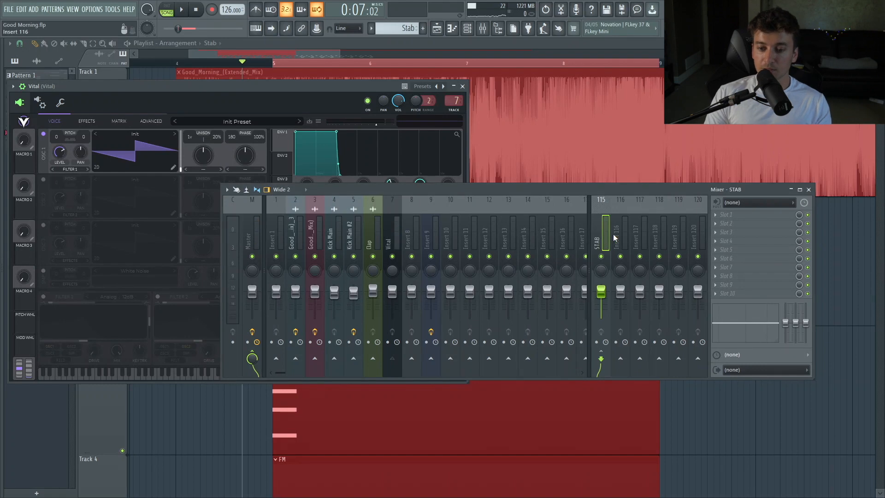
pyautogui.doubleClick(616, 236)
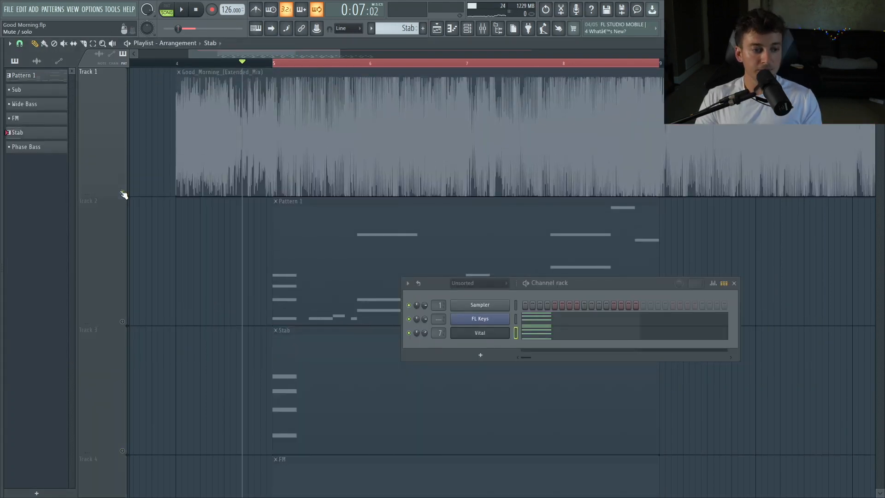
# Play the arrangement from the start of the stab section.
pyautogui.click(275, 64)
pyautogui.press('space')
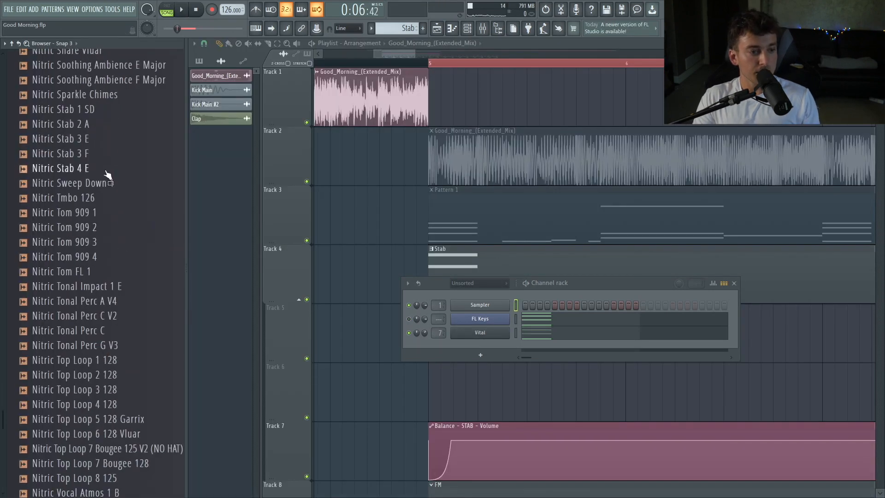
# Audition the Nitric Stab samples and load Nitric Stab 2 A into Vital's sample oscillator.
pyautogui.click(106, 170)
pyautogui.click(110, 155)
pyautogui.click(110, 140)
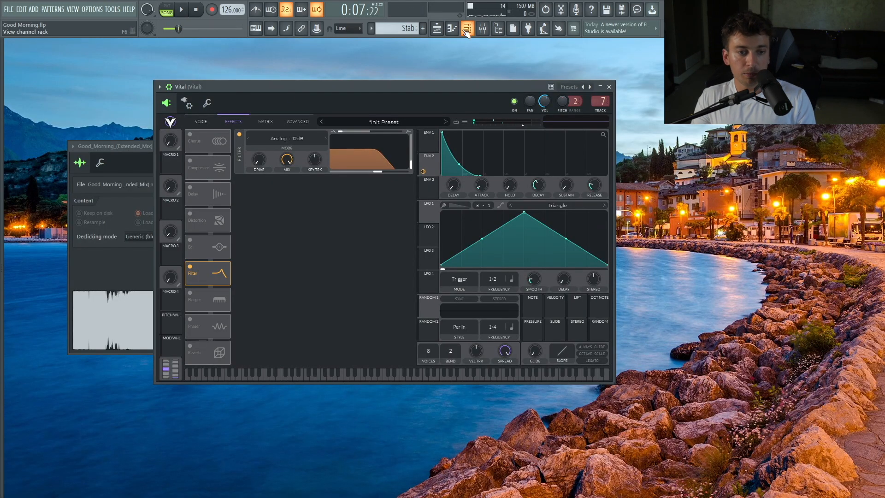
pyautogui.click(466, 30)
pyautogui.click(215, 120)
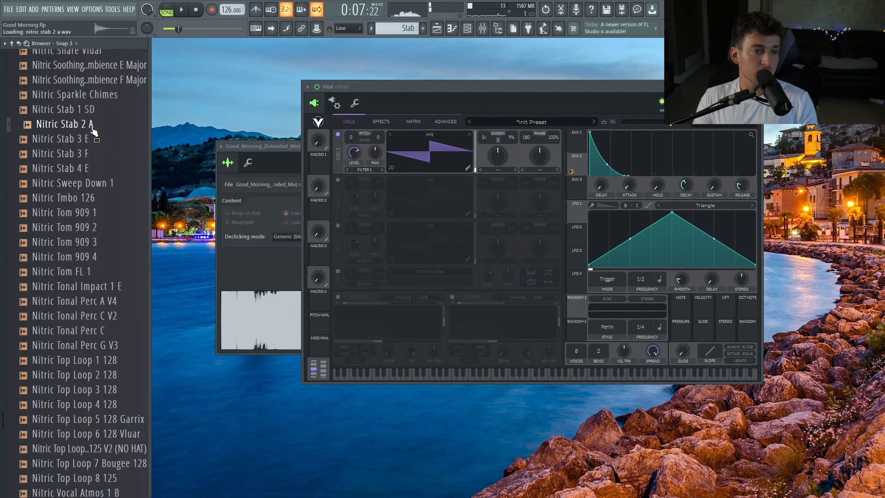
pyautogui.moveTo(95, 132); pyautogui.dragTo(366, 277)
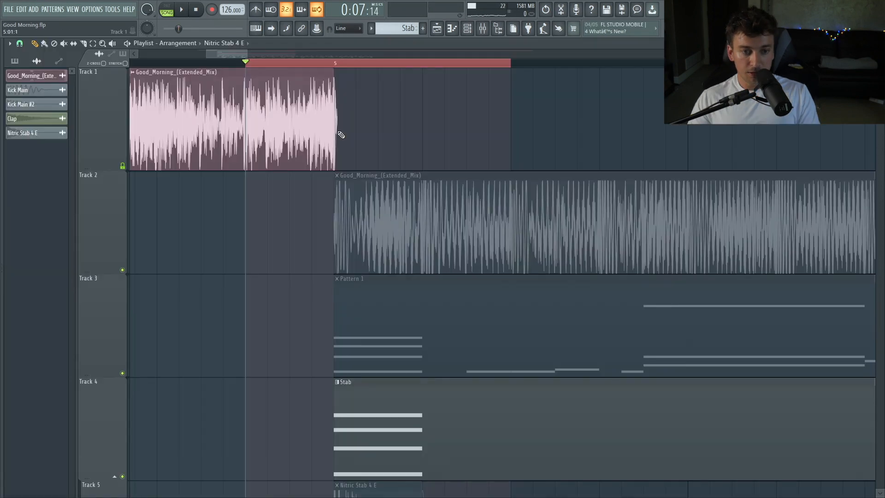
# Add Voxengo MSED to the Good_Morning mixer track and turn on its Mid Mute.
pyautogui.moveTo(341, 134); pyautogui.dragTo(834, 133)
pyautogui.click(335, 62)
pyautogui.doubleClick(355, 113)
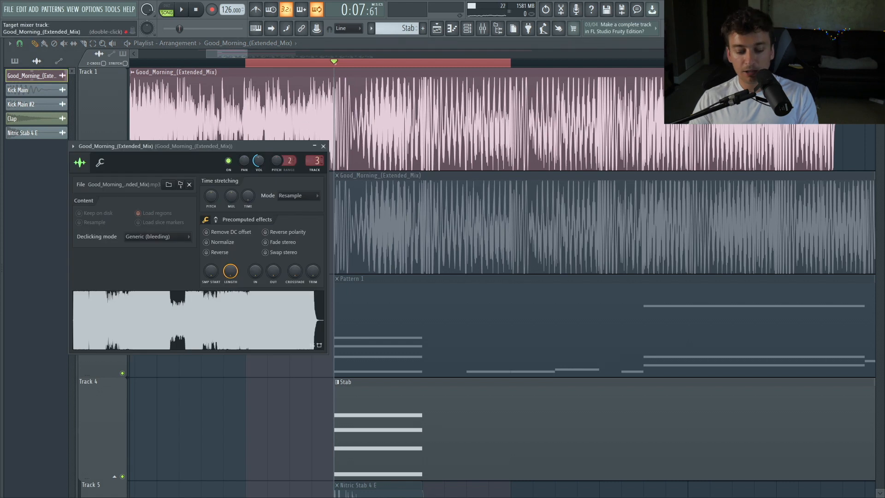
pyautogui.doubleClick(312, 161)
pyautogui.click(790, 249)
pyautogui.click(755, 244)
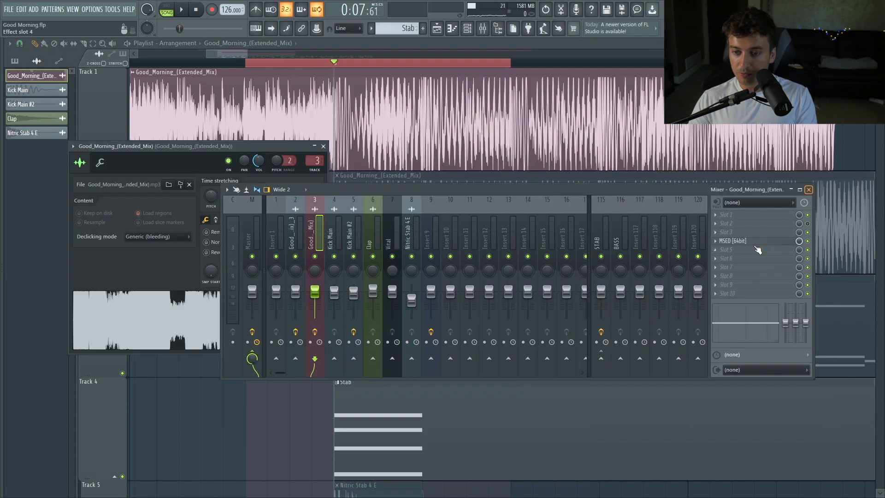
pyautogui.click(751, 250)
pyautogui.click(752, 244)
pyautogui.click(752, 242)
pyautogui.click(454, 159)
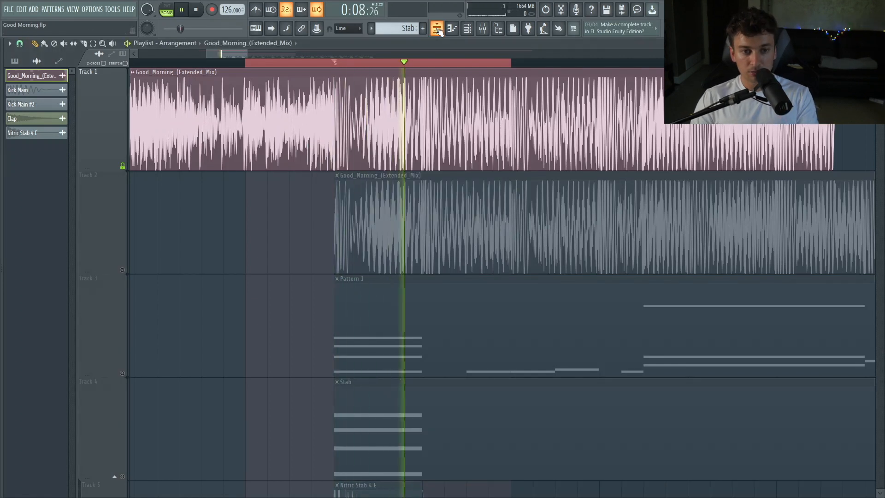
# Play back the arrangement with the Good_Morning sample's mid channel muted.
pyautogui.press('space')
pyautogui.click(441, 30)
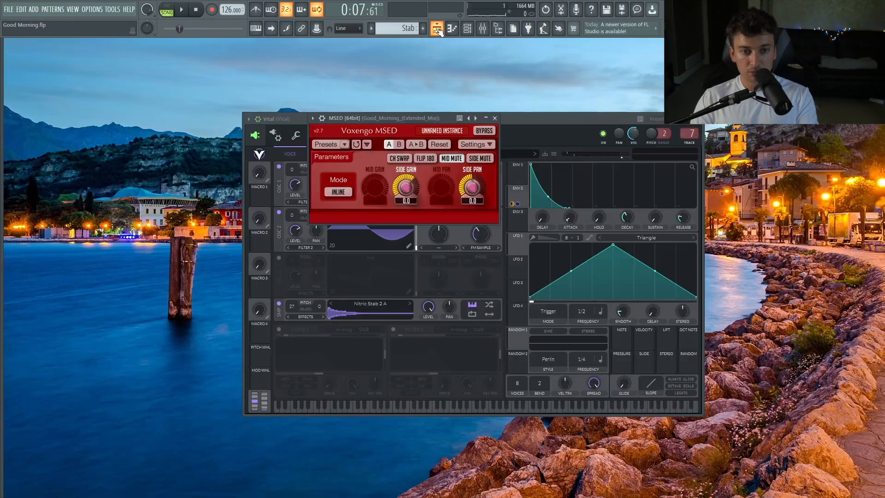
pyautogui.click(440, 30)
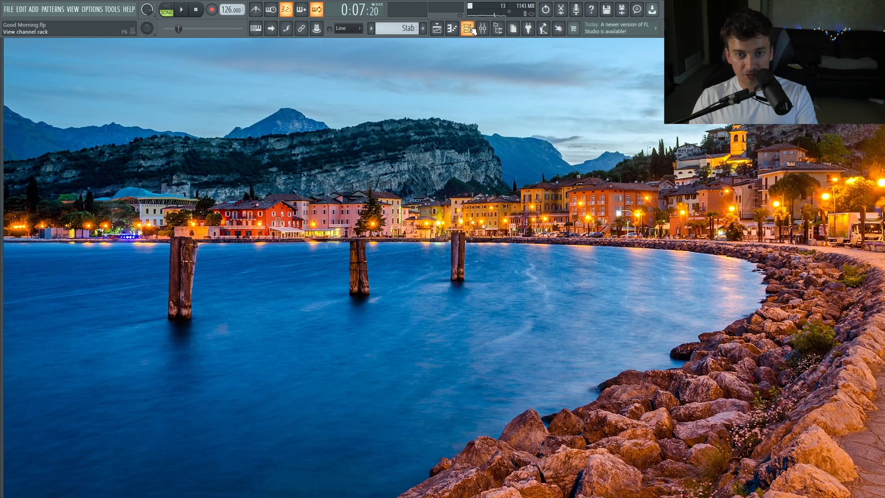
# Open Vital from the channel rack's Unsorted view and lower the cutoff of its low EQ band slightly.
pyautogui.click(471, 29)
pyautogui.click(620, 214)
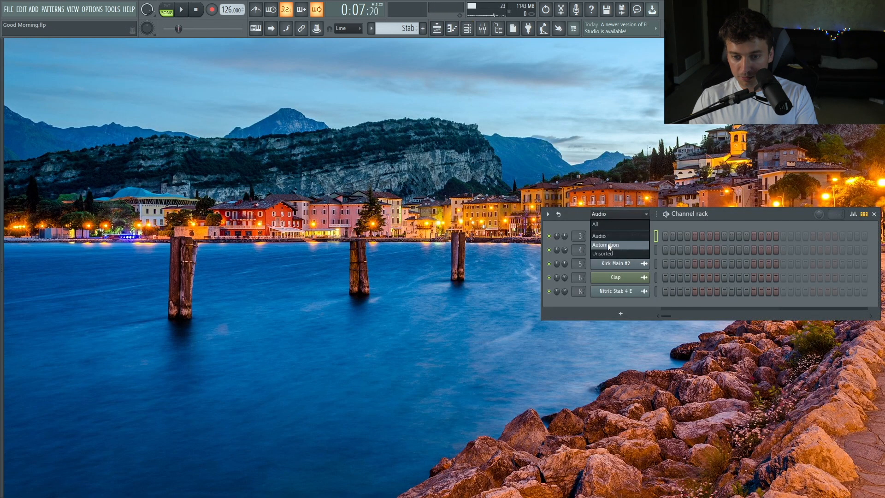
pyautogui.click(637, 253)
pyautogui.click(641, 265)
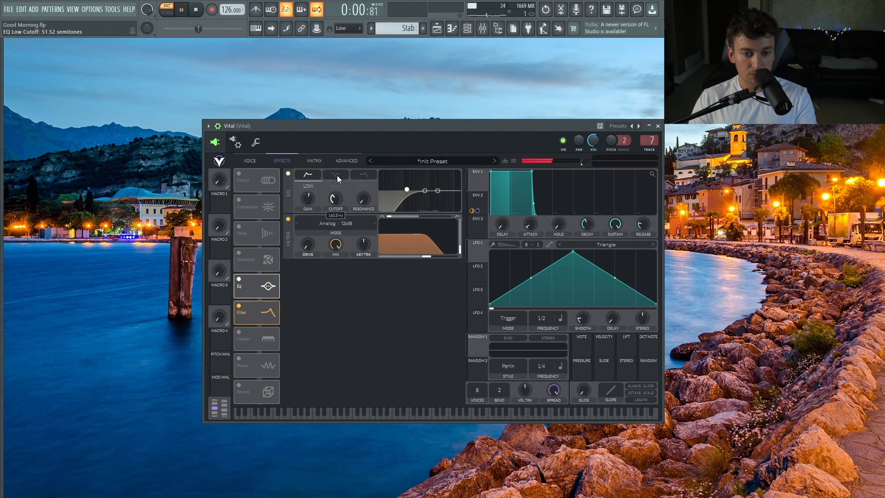
pyautogui.moveTo(416, 178); pyautogui.dragTo(415, 179)
pyautogui.moveTo(412, 187); pyautogui.dragTo(412, 191)
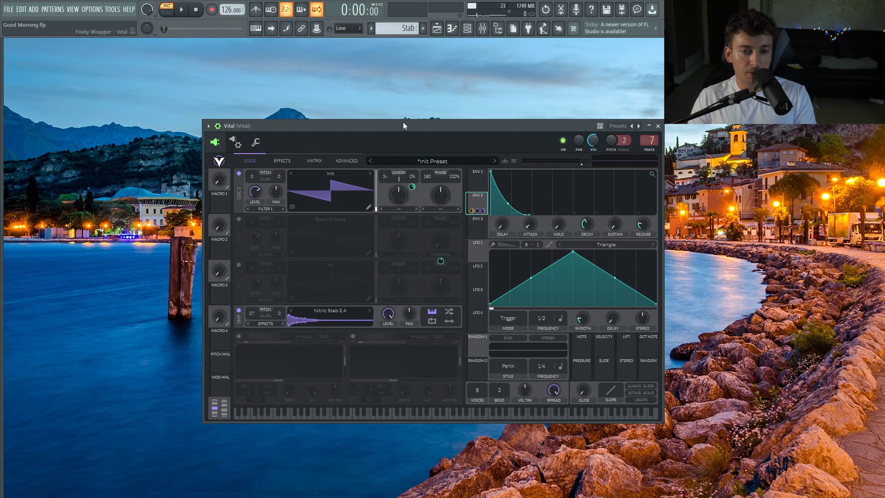
pyautogui.moveTo(403, 119); pyautogui.dragTo(413, 117)
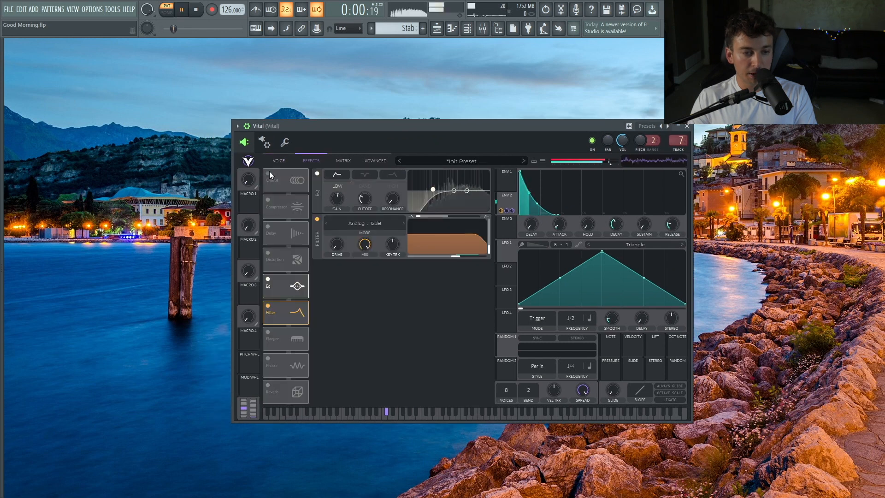
# Enable Vital's Chorus effect and set its mix to about 12%.
pyautogui.click(268, 173)
pyautogui.moveTo(479, 178); pyautogui.dragTo(473, 207)
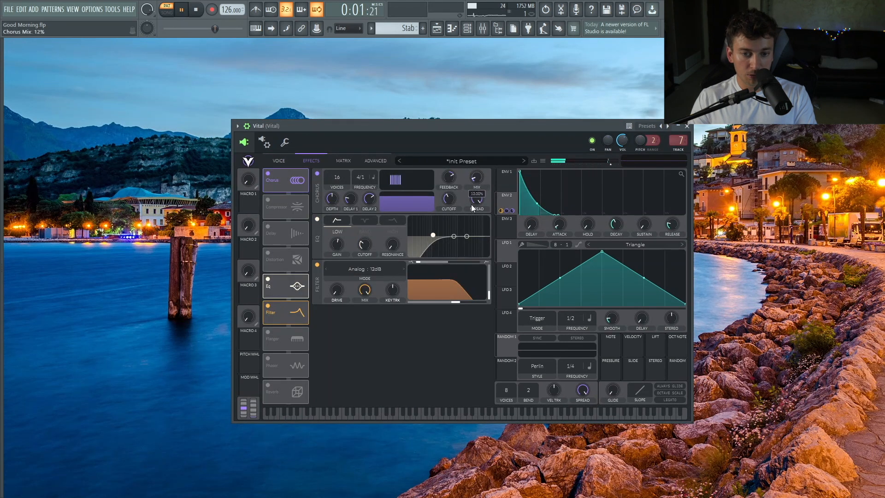
# Move Vital's EQ module below Flanger and enable Soft Clip distortion with slightly more drive.
pyautogui.moveTo(290, 281); pyautogui.dragTo(290, 334)
pyautogui.click(268, 253)
pyautogui.moveTo(430, 221); pyautogui.dragTo(431, 216)
pyautogui.press('space')
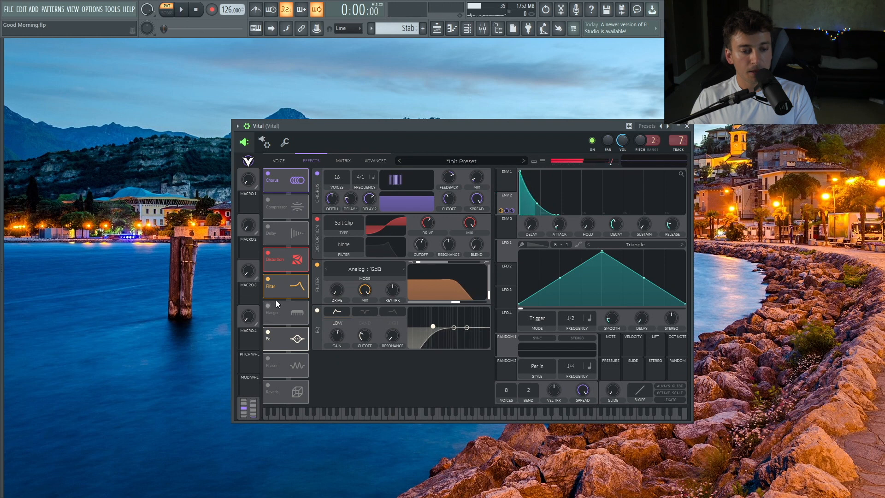
# Move Vital's Delay module below the Filter and enable it.
pyautogui.moveTo(360, 126); pyautogui.dragTo(366, 128)
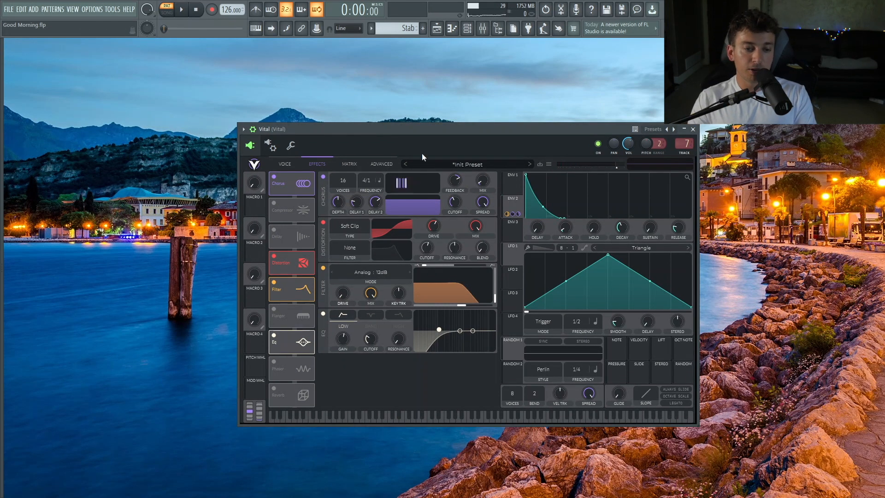
pyautogui.moveTo(286, 226); pyautogui.dragTo(291, 301)
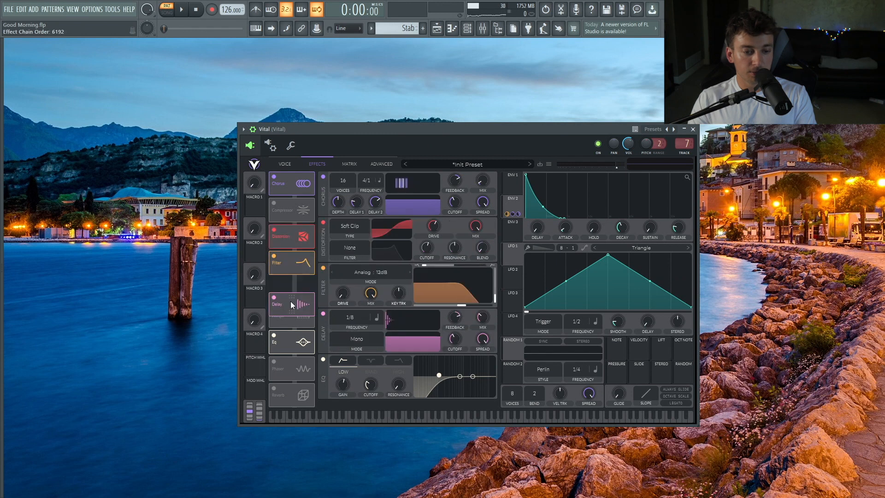
pyautogui.click(354, 364)
# Set the Vital delay to Stereo mode with times of about 0.016 s and 0.027 s and a 22% mix.
pyautogui.click(350, 318)
pyautogui.click(364, 324)
pyautogui.click(379, 317)
pyautogui.click(382, 322)
pyautogui.moveTo(341, 318); pyautogui.dragTo(372, 298)
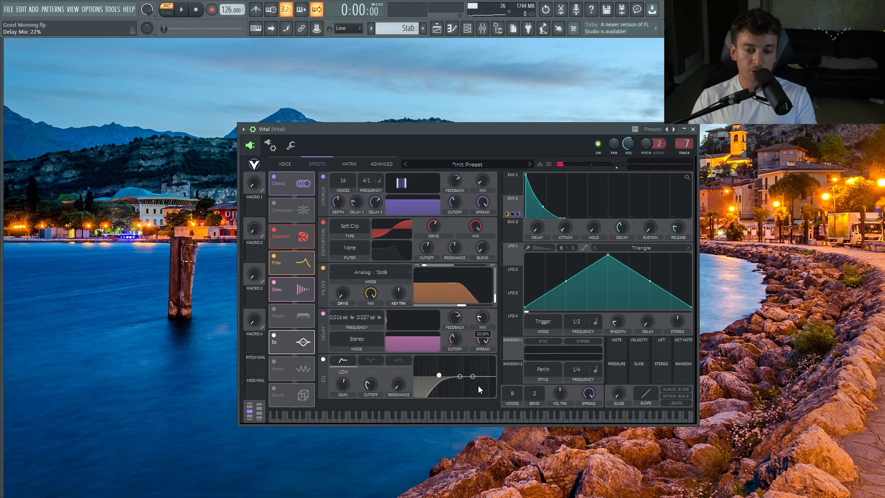
pyautogui.press('space')
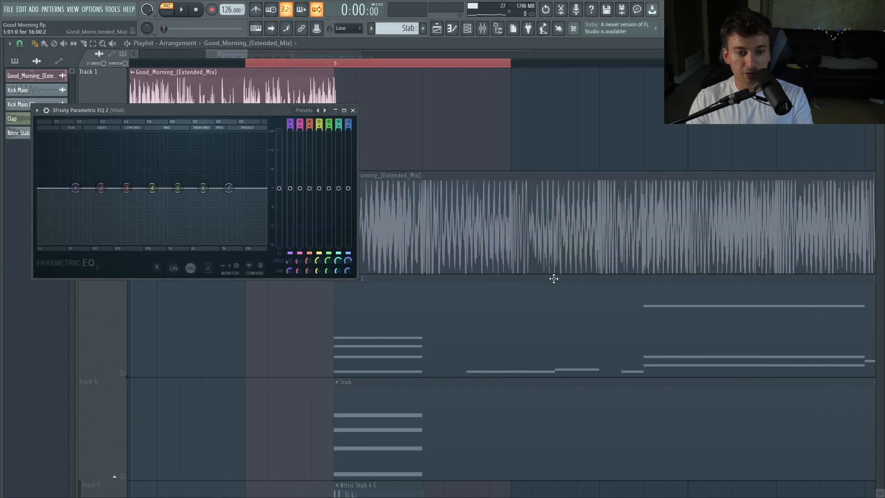
# Lower the fourth band of the Parametric EQ 2 on the Vital track slightly.
pyautogui.press('space')
pyautogui.moveTo(152, 187); pyautogui.dragTo(156, 198)
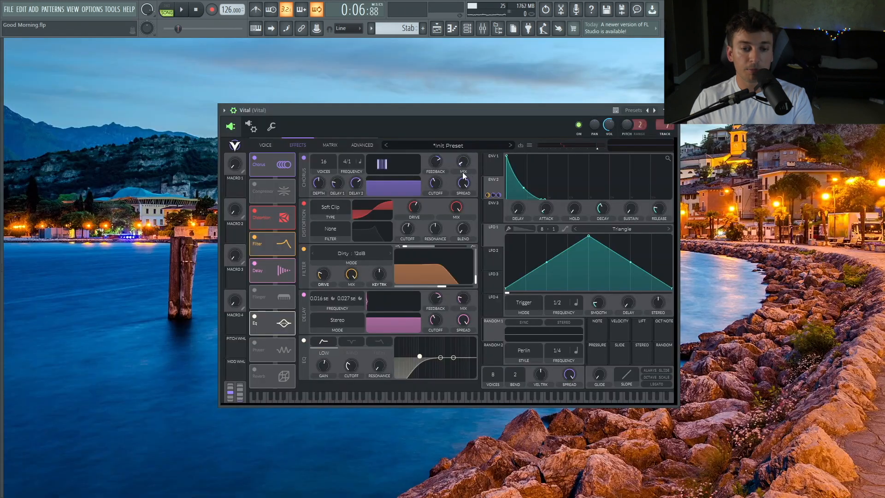
# Raise Vital's chorus mix to 23% while playing back.
pyautogui.press('space')
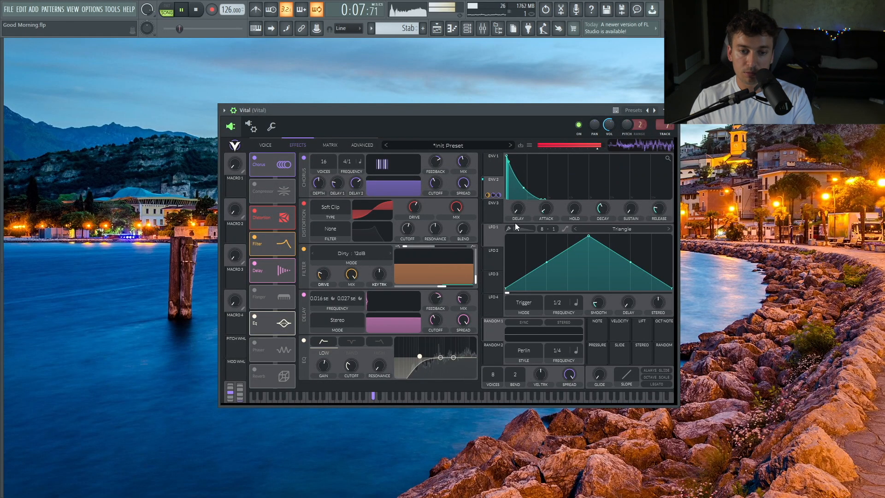
pyautogui.moveTo(463, 162); pyautogui.dragTo(465, 181)
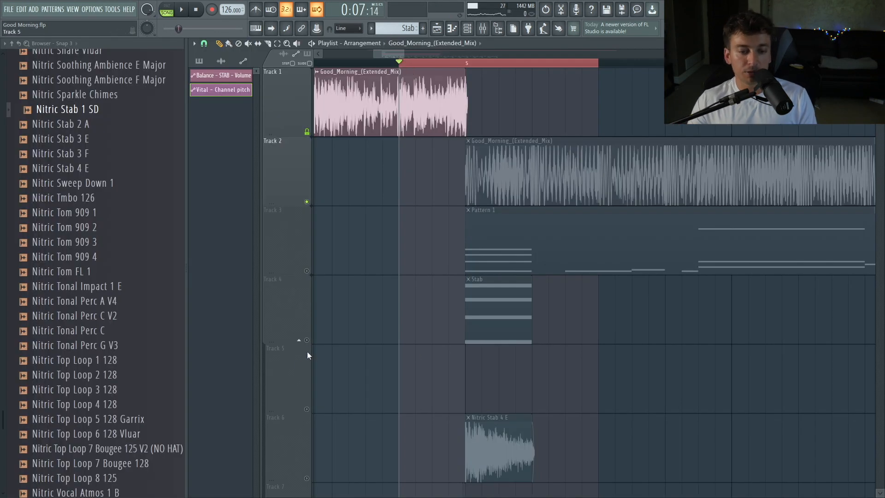
# Open the ValhallaRoom reverb on the Vital track and start playback.
pyautogui.click(307, 341)
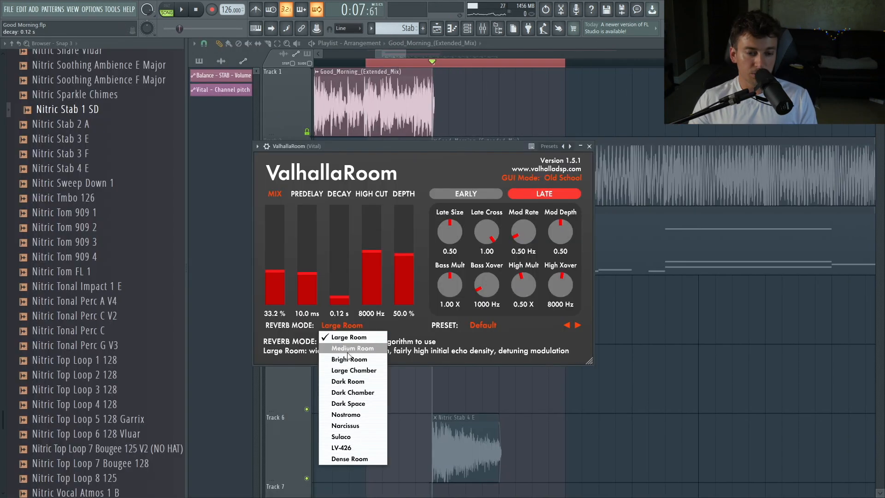
pyautogui.click(332, 358)
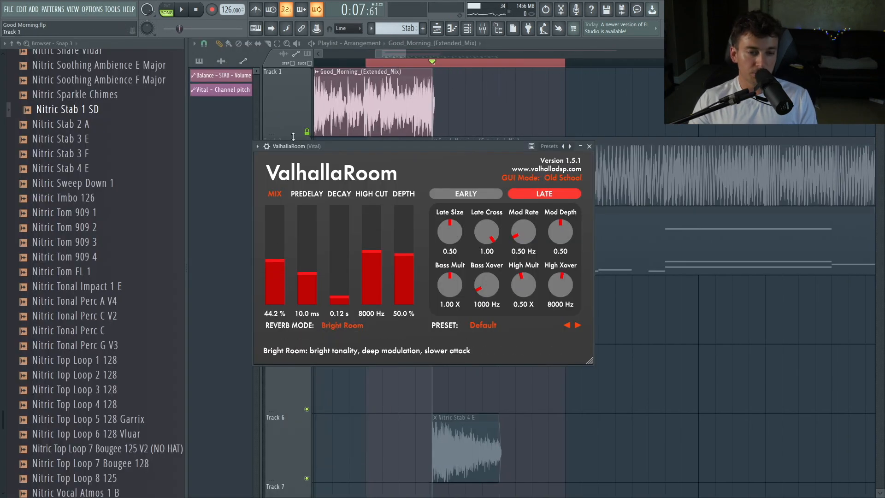
pyautogui.press('space')
# Set ValhallaRoom's predelay to 0 ms and raise its high cut to 15000 Hz while previewing.
pyautogui.moveTo(325, 146); pyautogui.dragTo(381, 152)
pyautogui.press('space')
pyautogui.press('space')
pyautogui.press('space')
pyautogui.moveTo(362, 280); pyautogui.dragTo(362, 310)
pyautogui.press('space')
pyautogui.press('space')
pyautogui.moveTo(427, 249); pyautogui.dragTo(425, 199)
pyautogui.press('Escape')
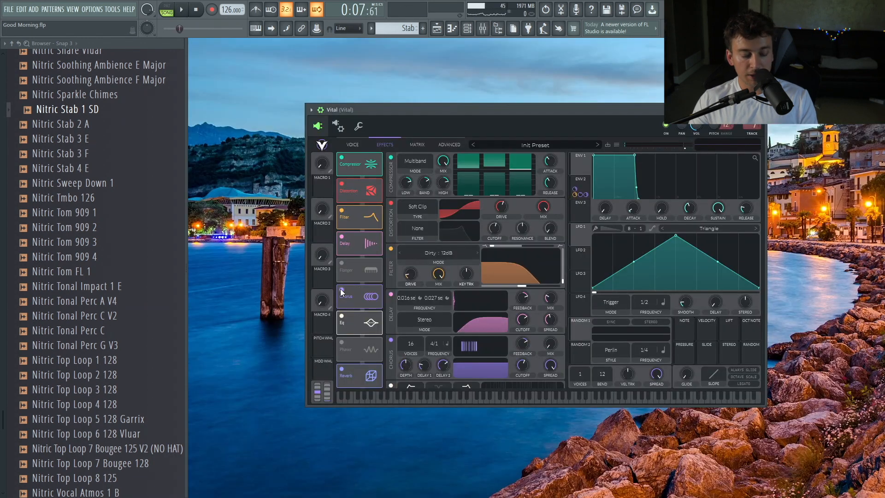
# Reopen ValhallaRoom from the Vital mixer track and adjust its reverb settings.
pyautogui.click(341, 289)
pyautogui.click(340, 239)
pyautogui.press('F9')
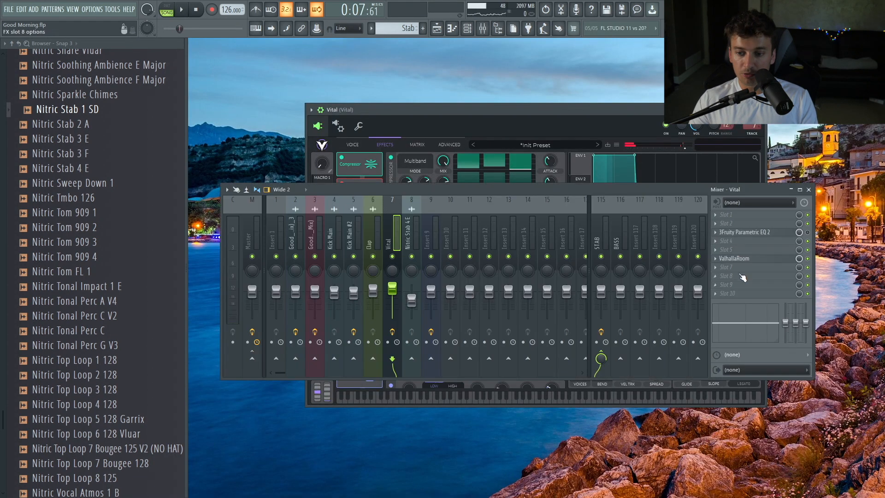
pyautogui.click(736, 258)
pyautogui.moveTo(435, 188); pyautogui.dragTo(416, 352)
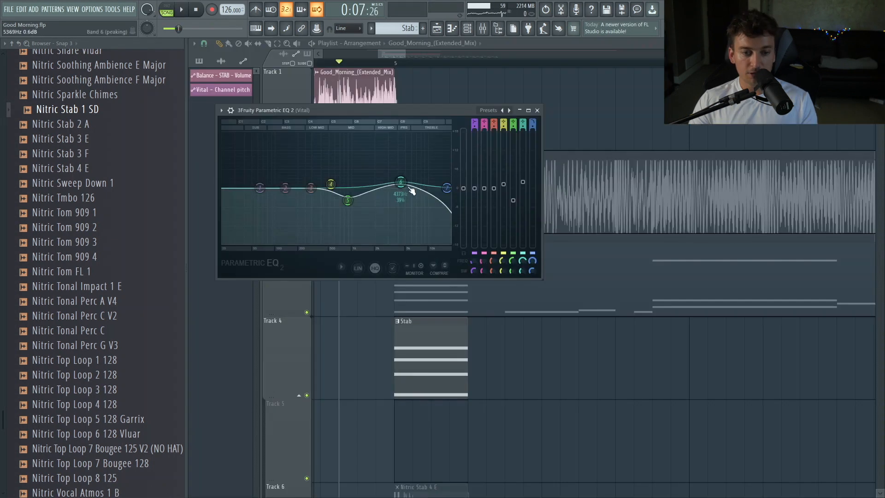
pyautogui.moveTo(410, 188); pyautogui.dragTo(449, 161)
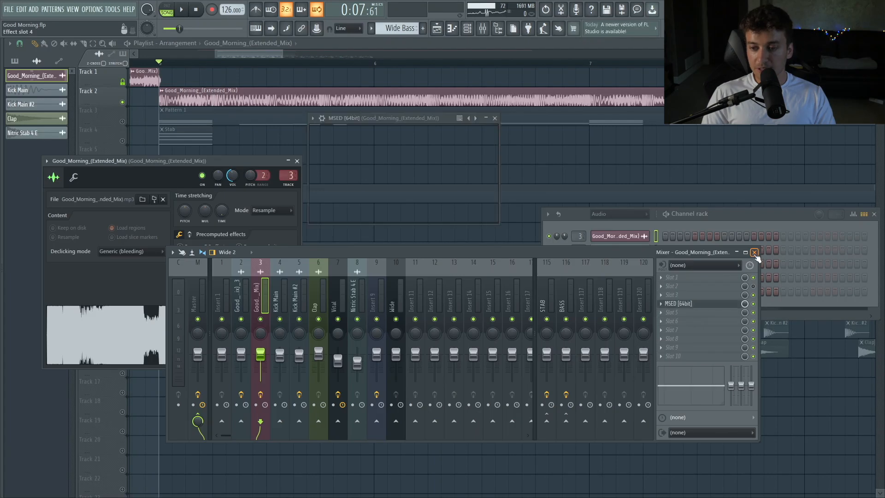
# Close the mixer and the Good_Morning channel settings window.
pyautogui.click(754, 252)
pyautogui.click(298, 161)
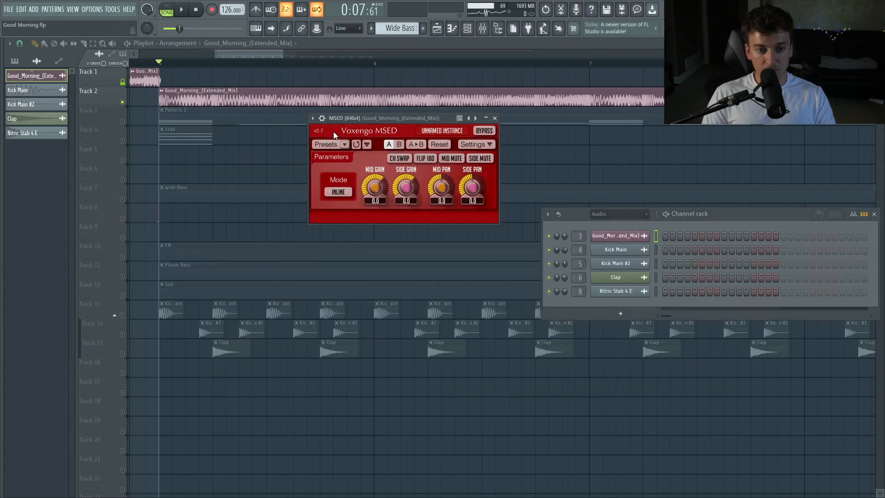
# Preview only the side channel of the reference track using MSED's mid mute.
pyautogui.click(313, 118)
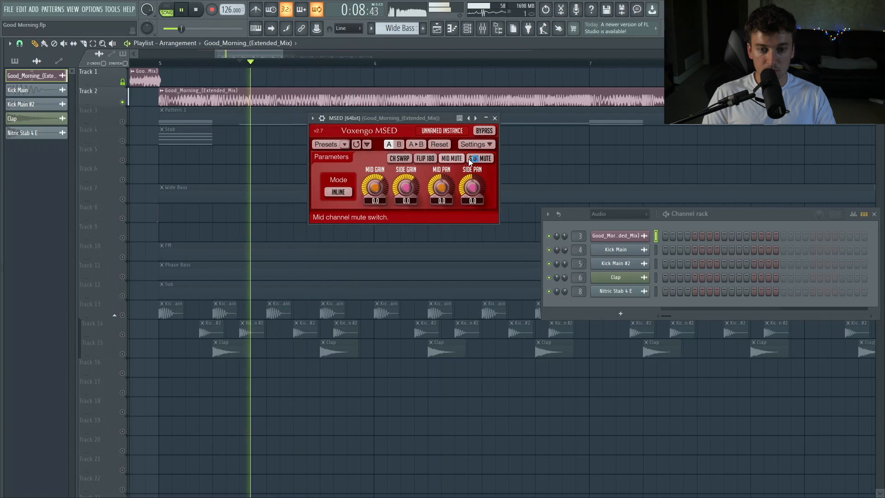
pyautogui.click(472, 158)
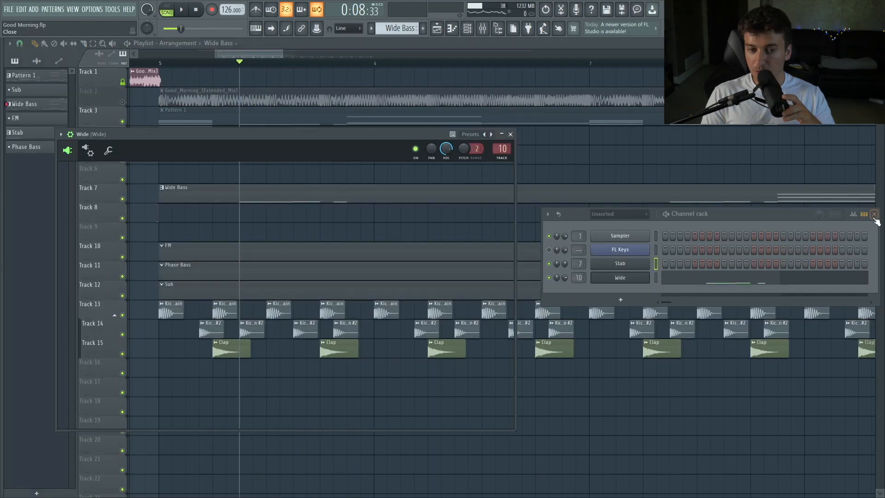
# Open the Wide Vital synth, solo the Good_Morning reference track and play it for comparison.
pyautogui.press('space')
pyautogui.moveTo(110, 134); pyautogui.dragTo(487, 100)
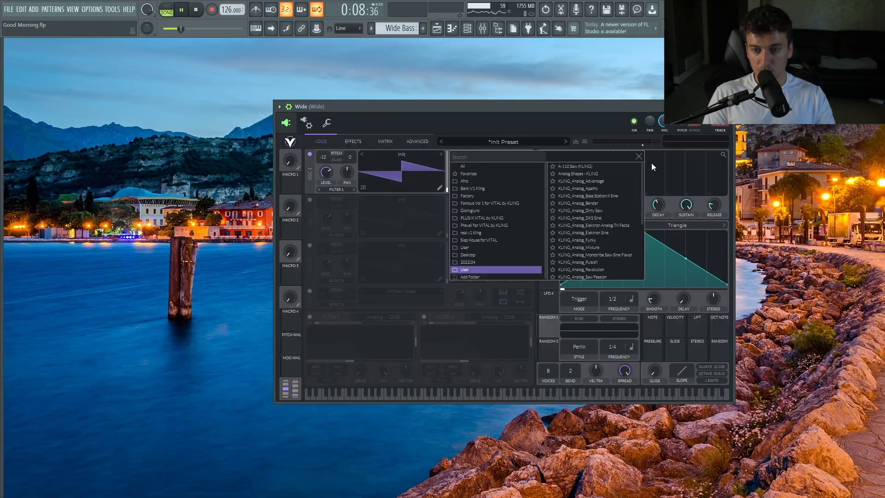
pyautogui.click(538, 104)
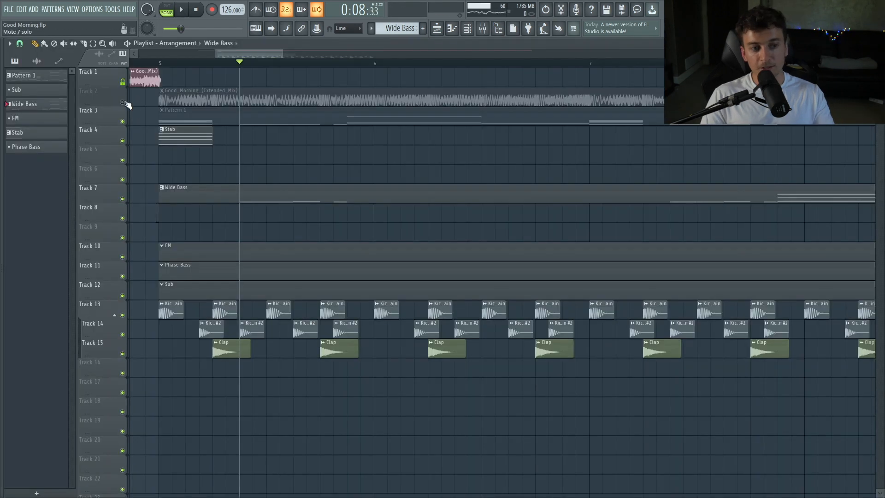
pyautogui.rightClick(123, 102)
pyautogui.click(271, 59)
pyautogui.press('space')
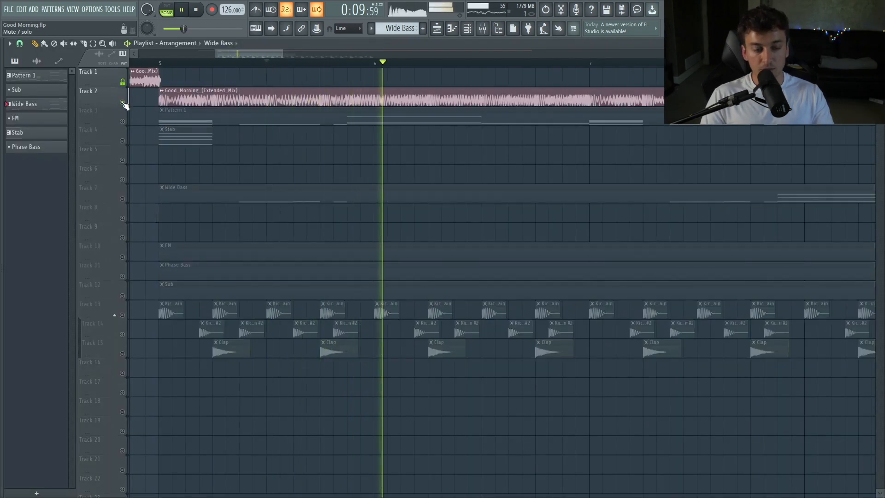
pyautogui.press('space')
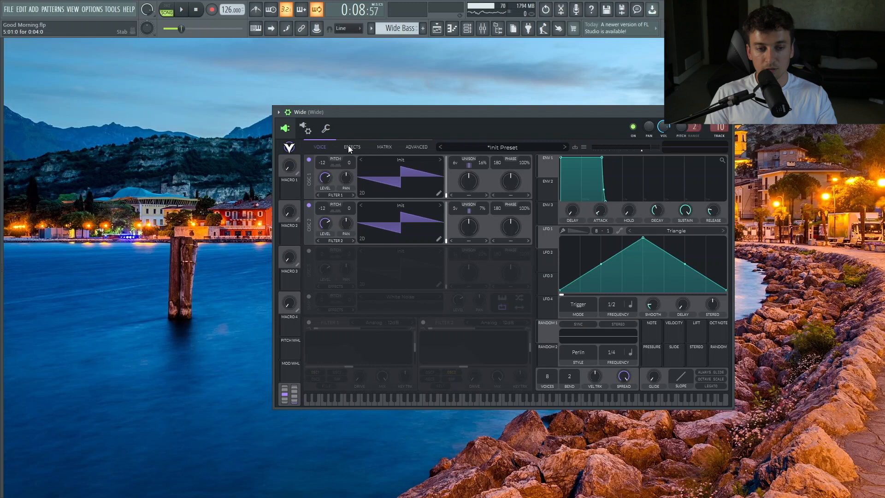
# Enable the white-noise sample oscillator and set Oscillator 1's warp mode to FM Sample, previewing the result.
pyautogui.click(350, 147)
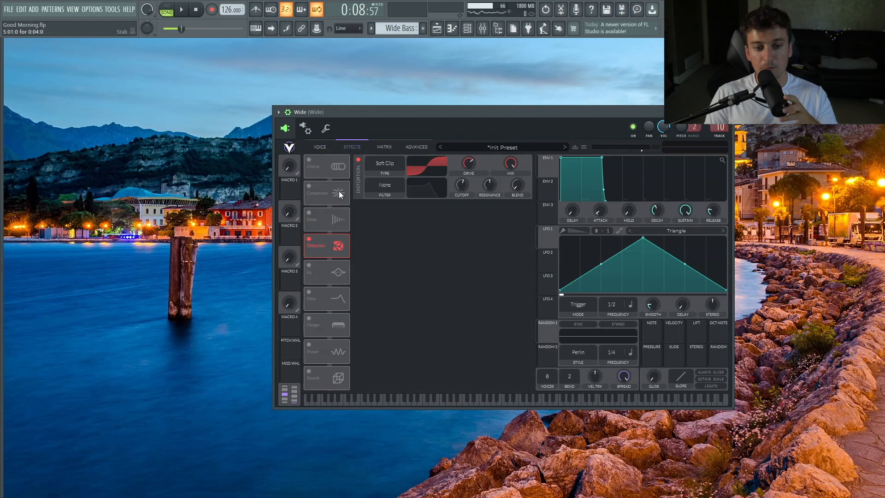
pyautogui.click(310, 266)
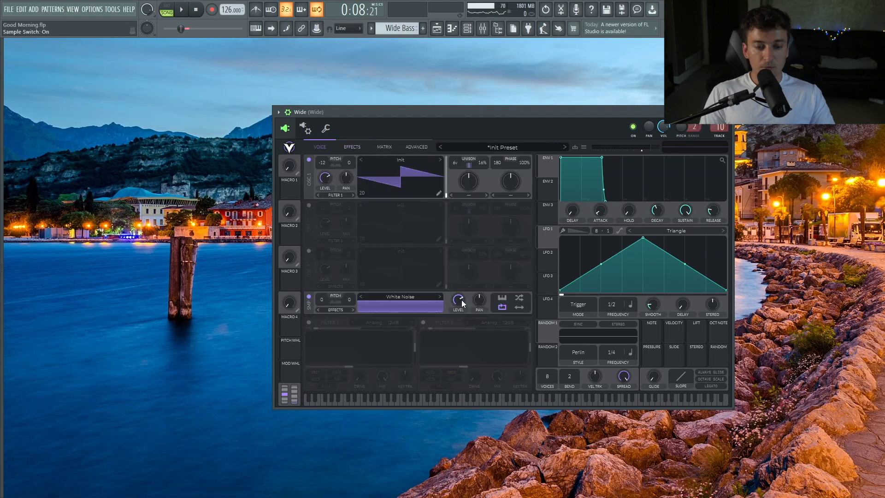
pyautogui.click(510, 194)
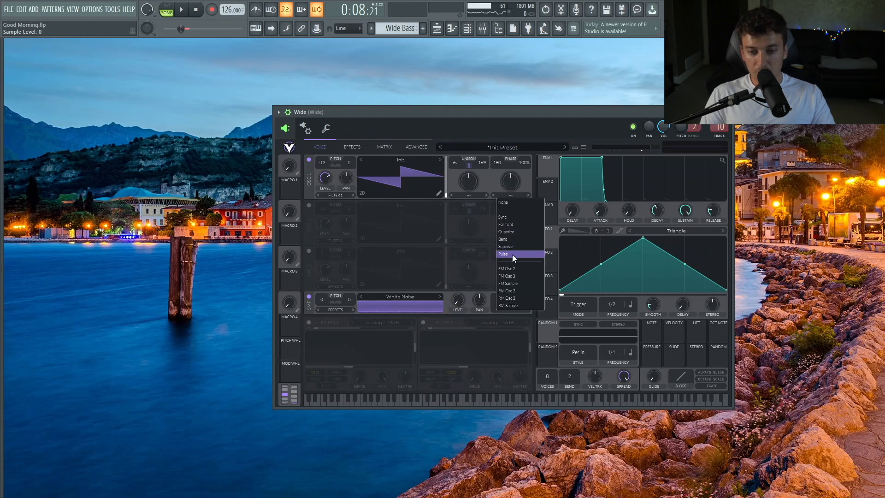
pyautogui.click(518, 284)
pyautogui.press('space')
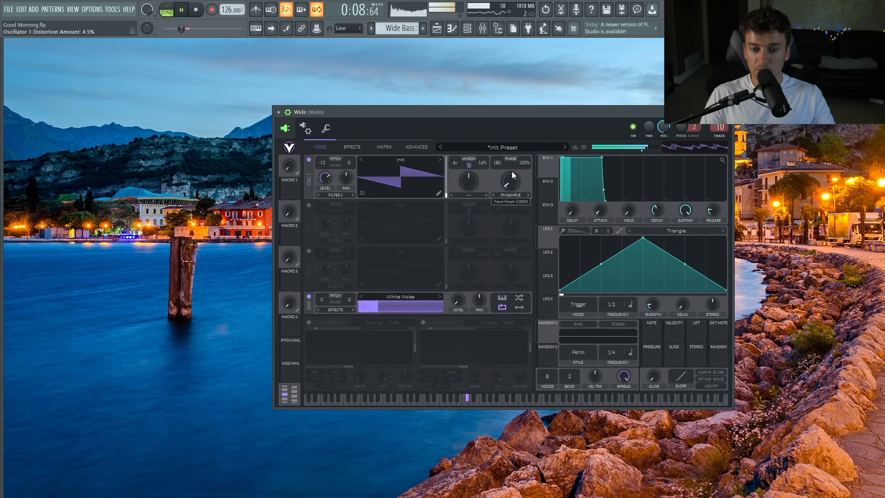
pyautogui.press('space')
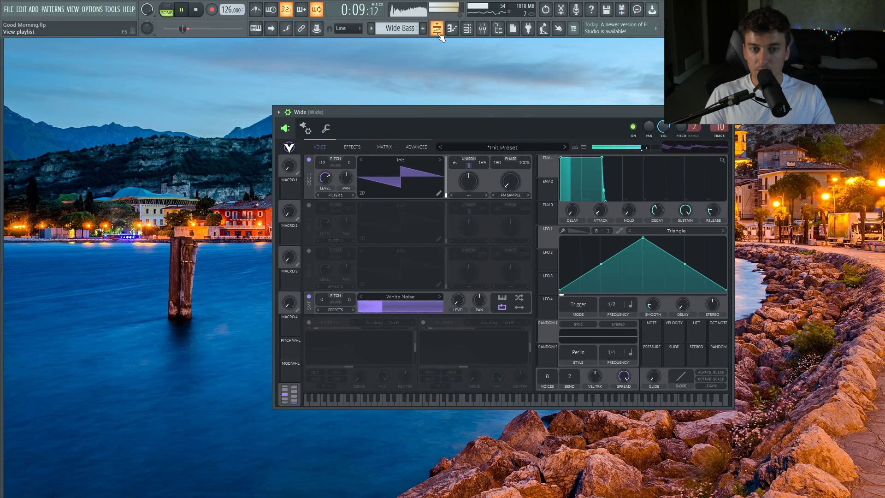
# Enable the Phaser effect in the Wide patch and set its depth to 48 semitones and center to about 55.68 semitones.
pyautogui.click(353, 146)
pyautogui.click(309, 343)
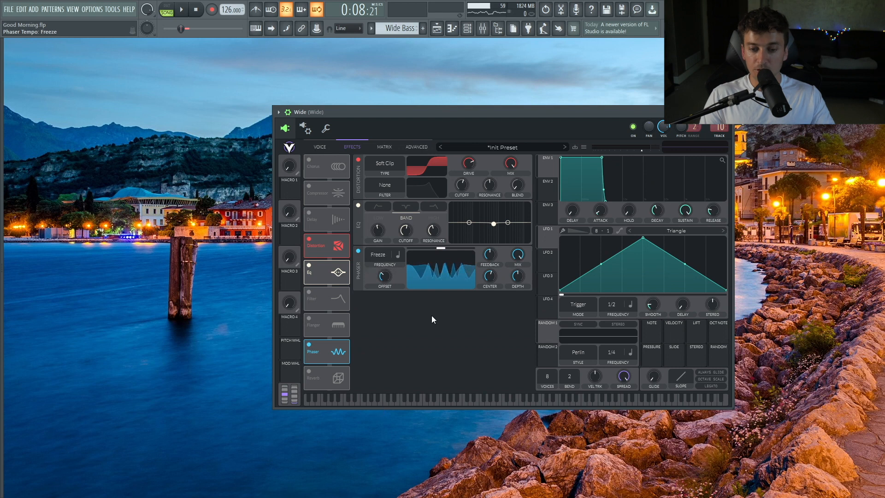
pyautogui.moveTo(508, 274); pyautogui.dragTo(536, 184)
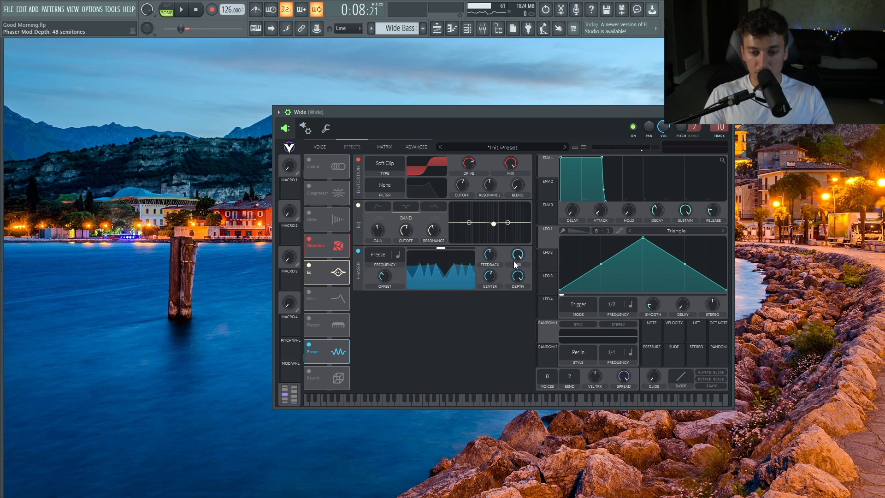
pyautogui.press('space')
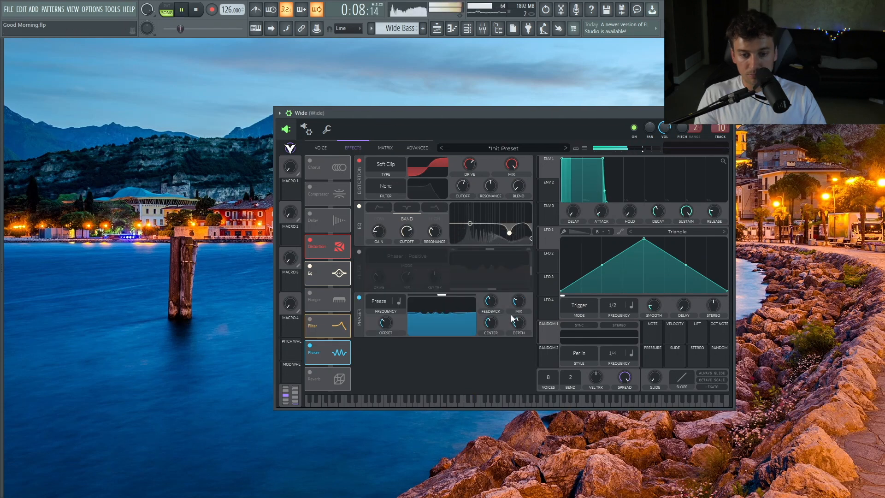
pyautogui.moveTo(491, 305); pyautogui.dragTo(491, 302)
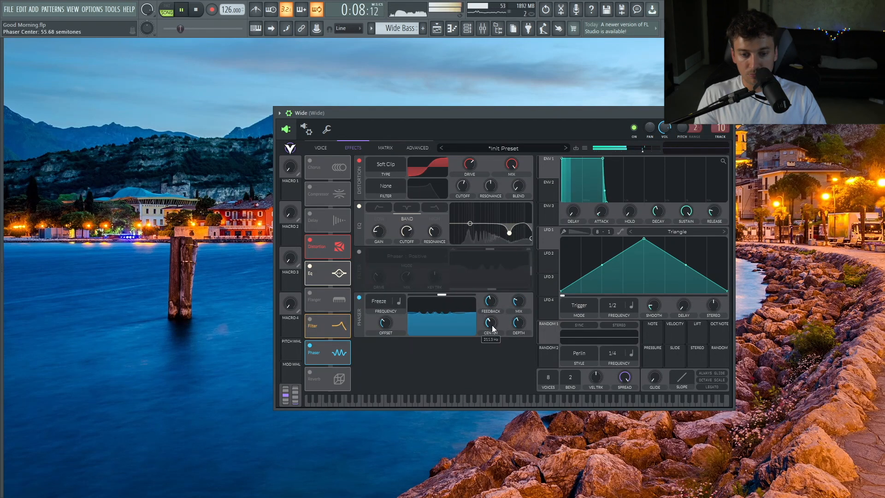
pyautogui.press('space')
# Enable Chorus in the Wide patch and set its mix to about 8%.
pyautogui.click(309, 160)
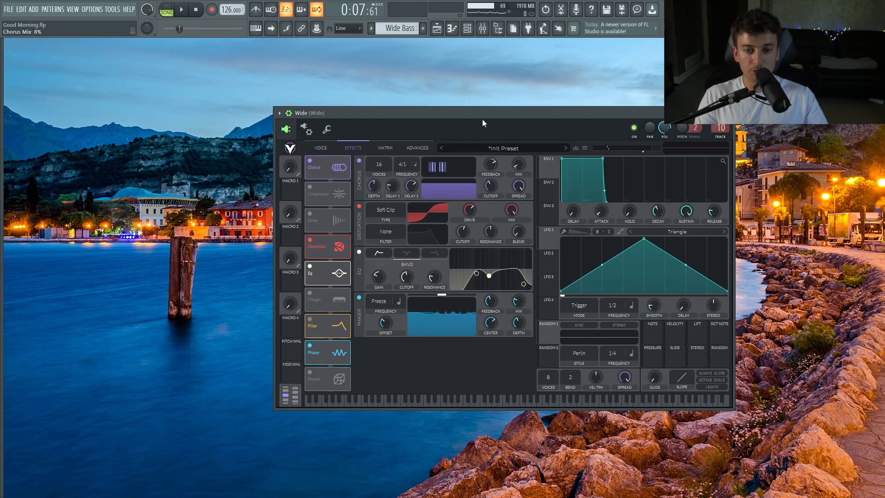
pyautogui.press('space')
pyautogui.moveTo(523, 162); pyautogui.dragTo(527, 168)
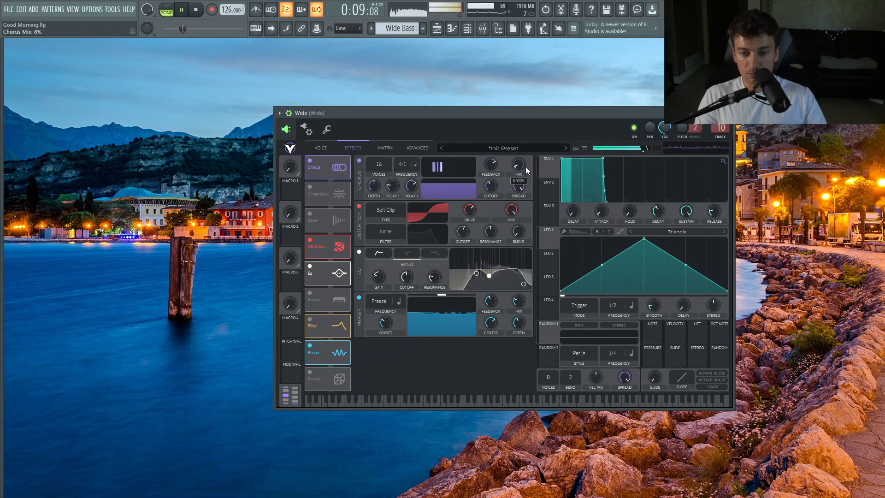
# Enable Oscillator 2 in the Wide patch and adjust its unison and level.
pyautogui.click(321, 148)
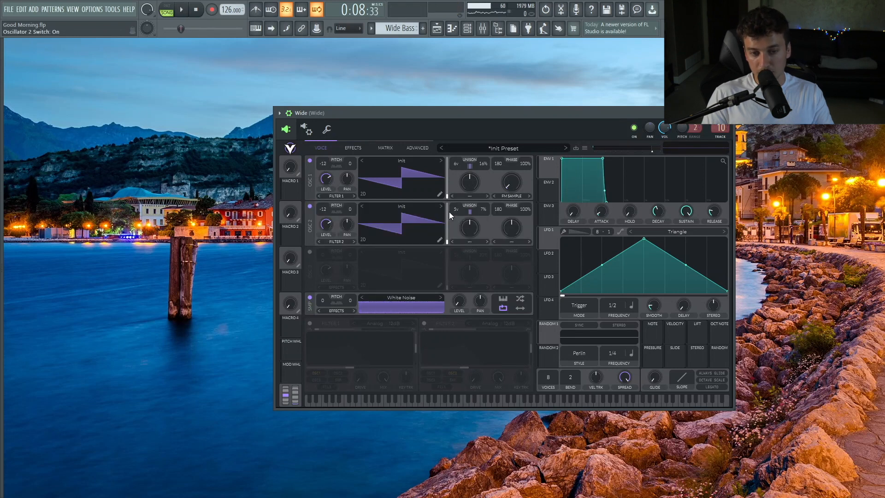
pyautogui.moveTo(477, 219); pyautogui.dragTo(478, 221)
pyautogui.press('space')
pyautogui.moveTo(326, 224); pyautogui.dragTo(330, 260)
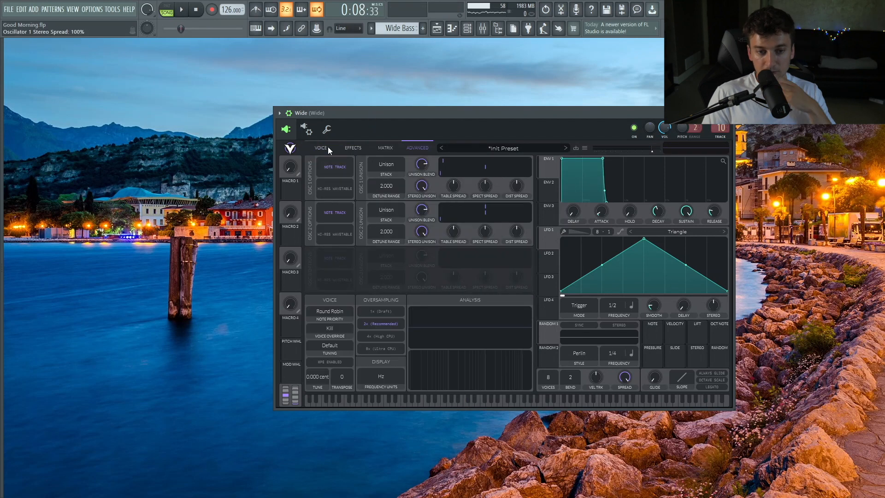
# Open the Vital synth used for the sub bass from the playlist.
pyautogui.click(325, 147)
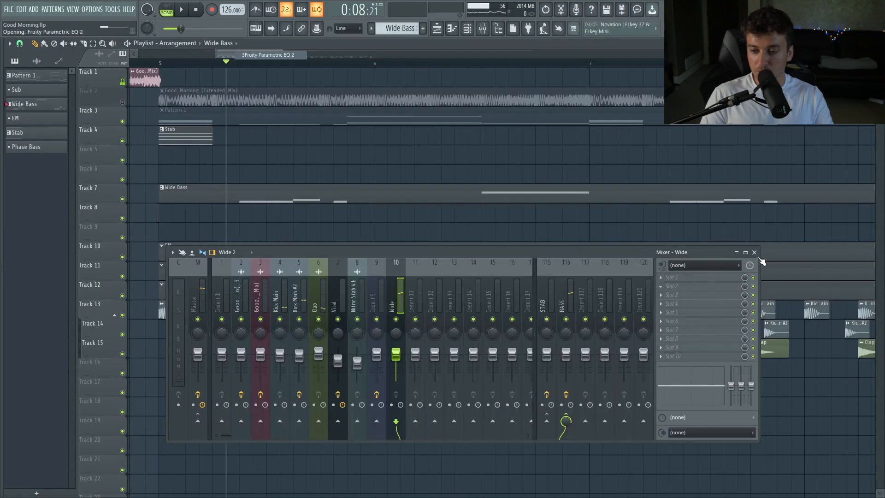
pyautogui.press('F9')
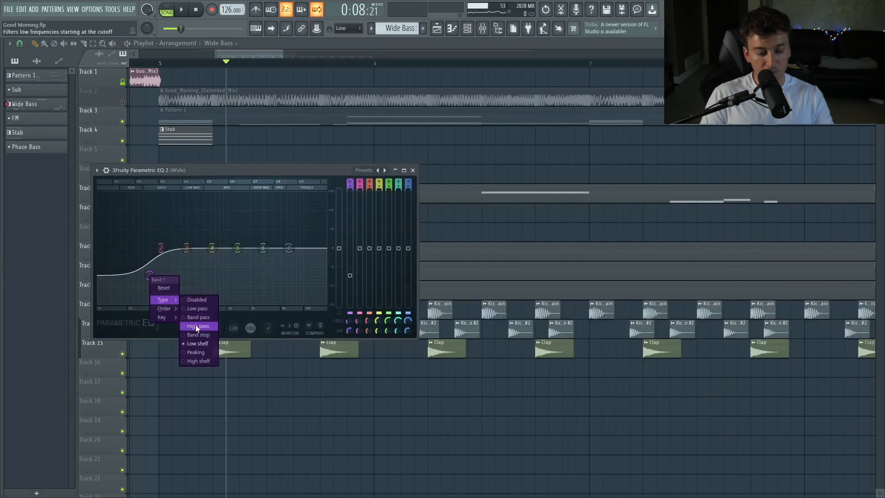
pyautogui.click(195, 324)
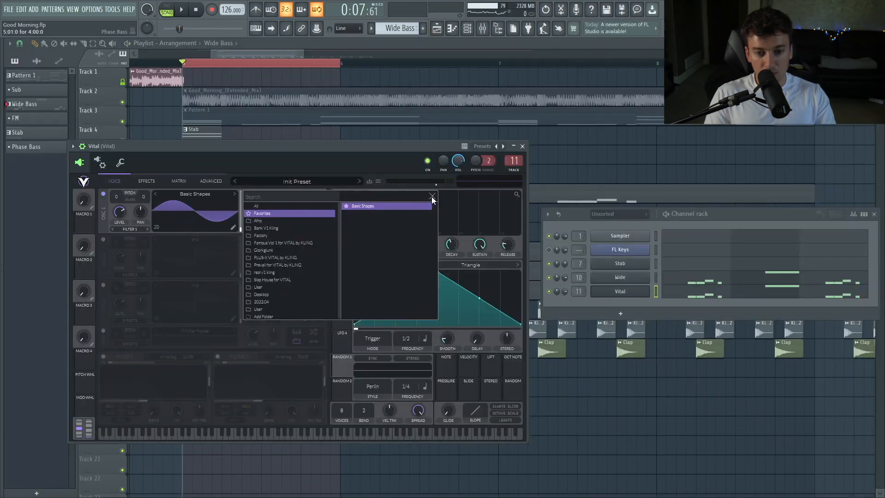
pyautogui.click(432, 197)
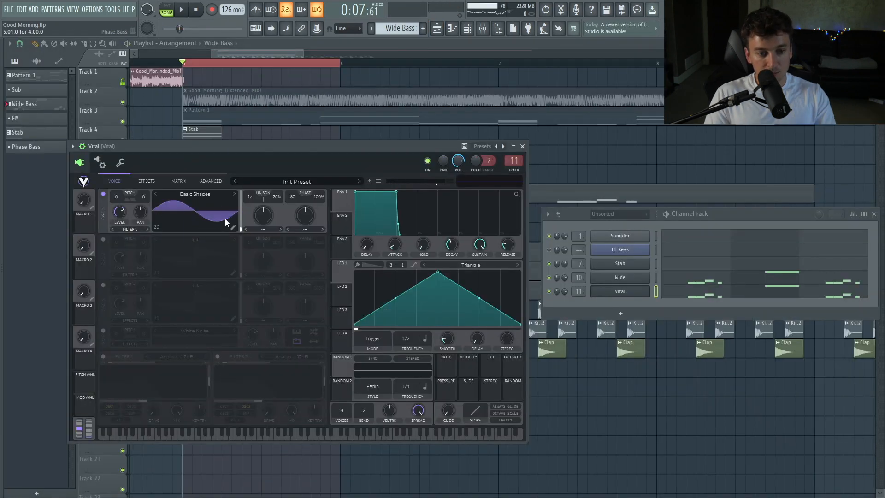
# Enable Distortion on the sub's Vital patch and set its filter cutoff to about 45.44 semitones, previewing a note.
pyautogui.click(147, 181)
pyautogui.click(104, 273)
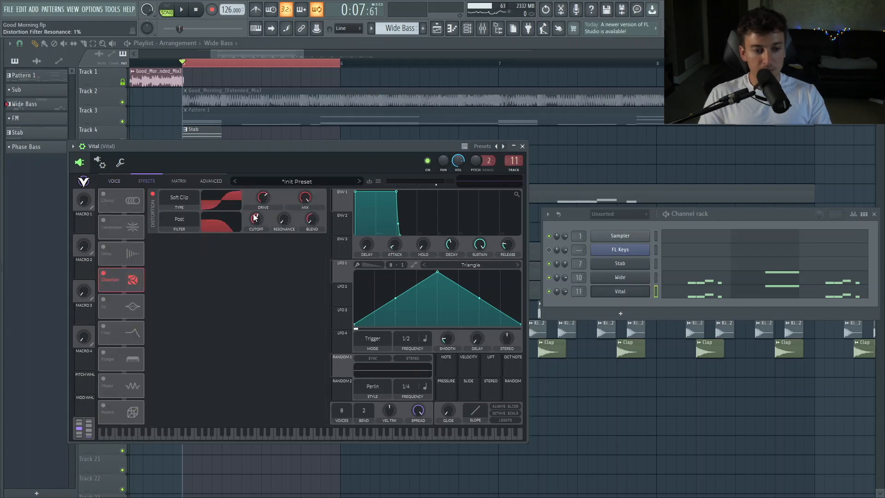
pyautogui.moveTo(256, 220); pyautogui.dragTo(255, 375)
pyautogui.click(216, 435)
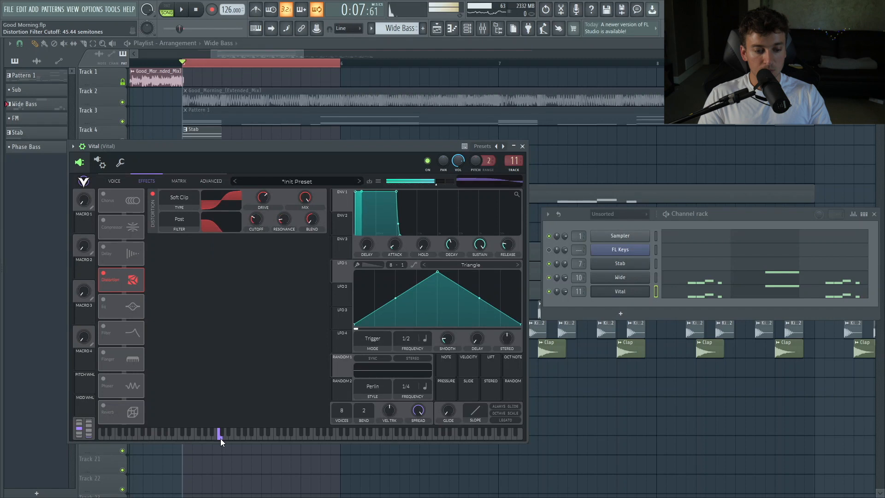
# Load the Click 5 sample from the Clicks folder into the sub patch's sample oscillator.
pyautogui.click(114, 181)
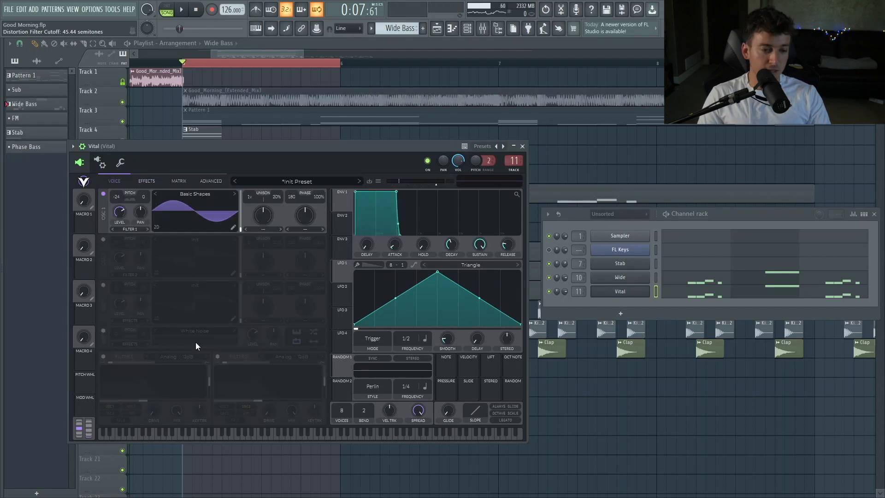
pyautogui.click(195, 331)
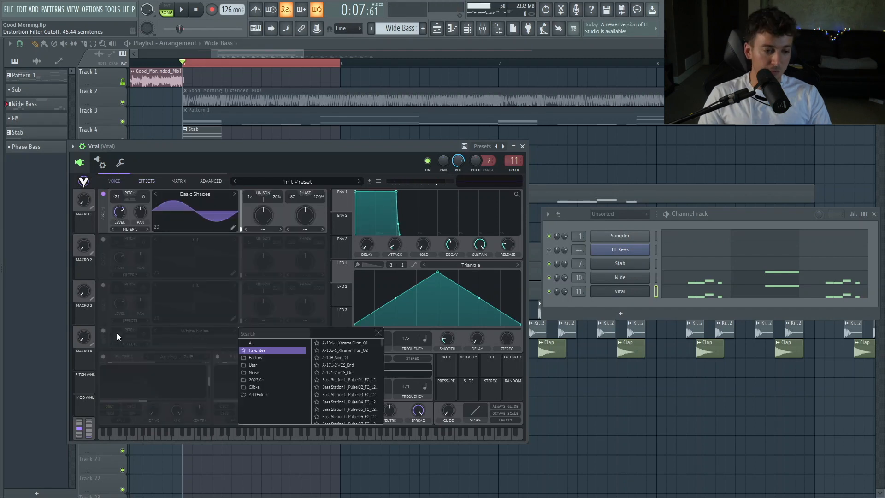
pyautogui.click(262, 387)
pyautogui.click(344, 409)
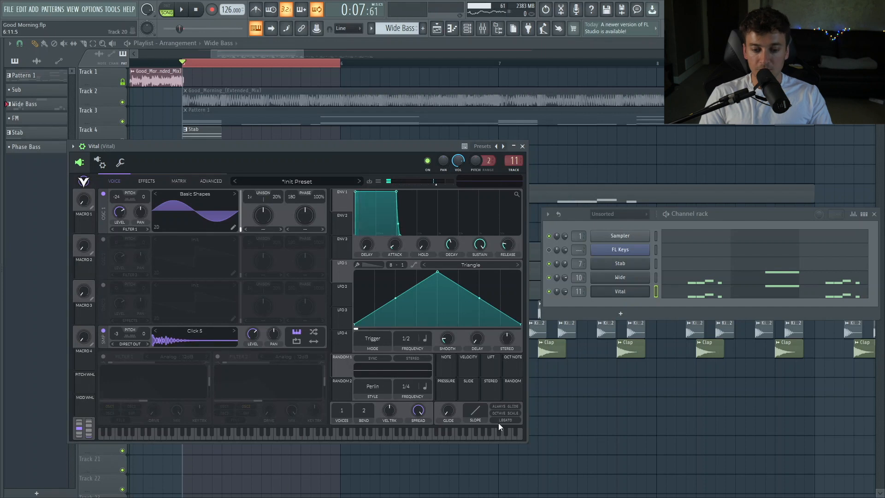
pyautogui.click(510, 157)
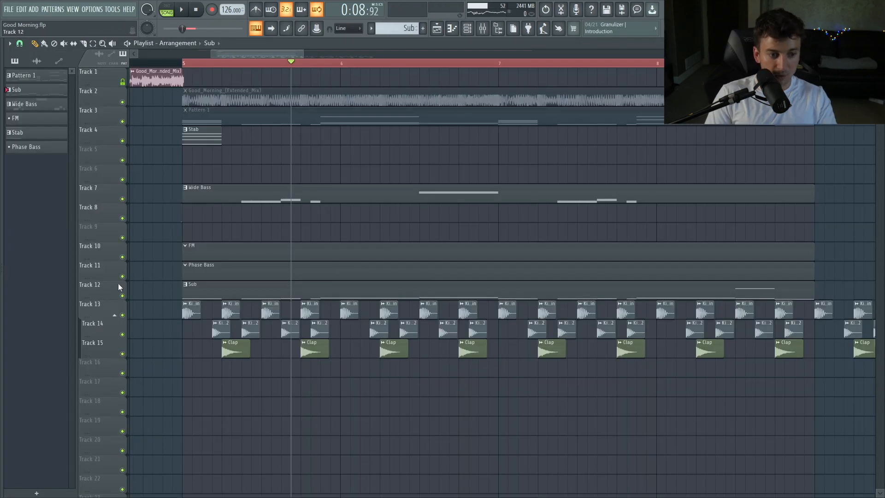
# Solo the Wide Bass track in the playlist and open its channel from the channel rack.
pyautogui.rightClick(122, 295)
pyautogui.rightClick(122, 199)
pyautogui.click(468, 28)
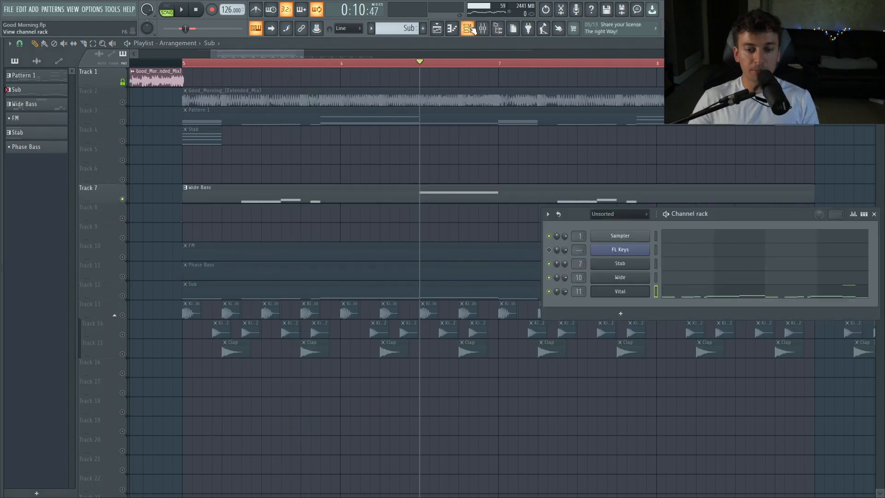
pyautogui.click(655, 276)
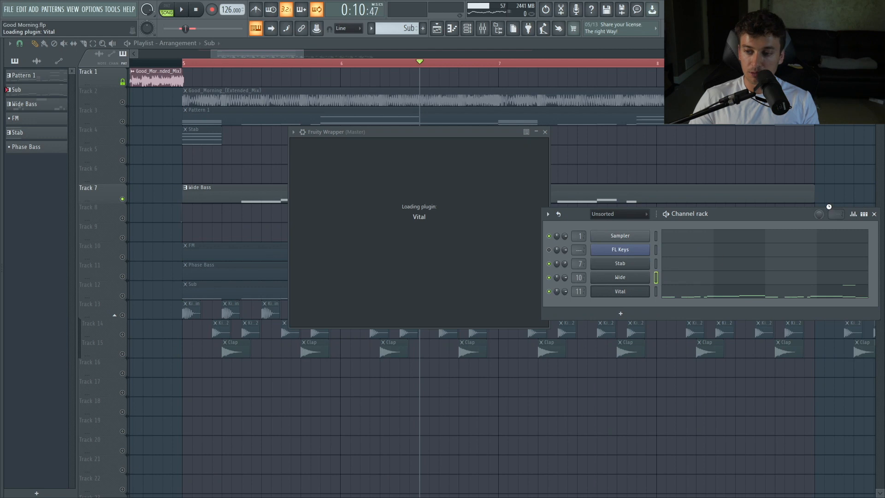
pyautogui.click(875, 214)
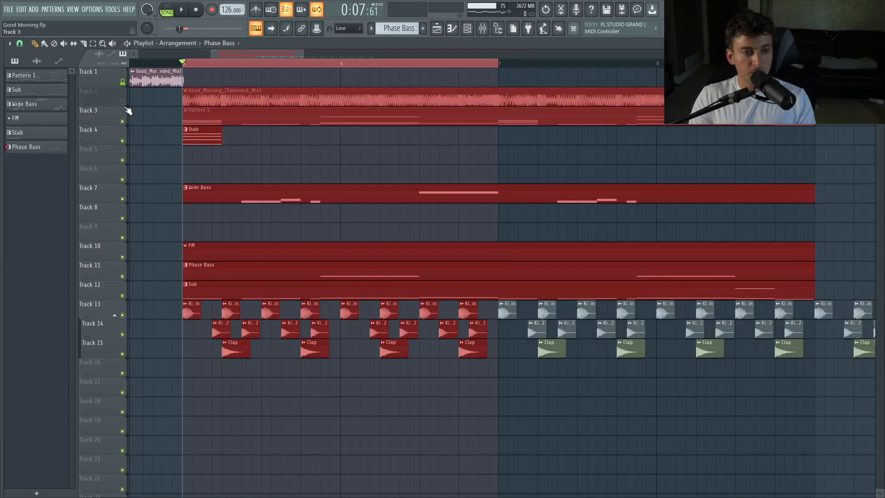
# Adjust the Phase Bass patch's phaser mix and blend while playing it back.
pyautogui.press('space')
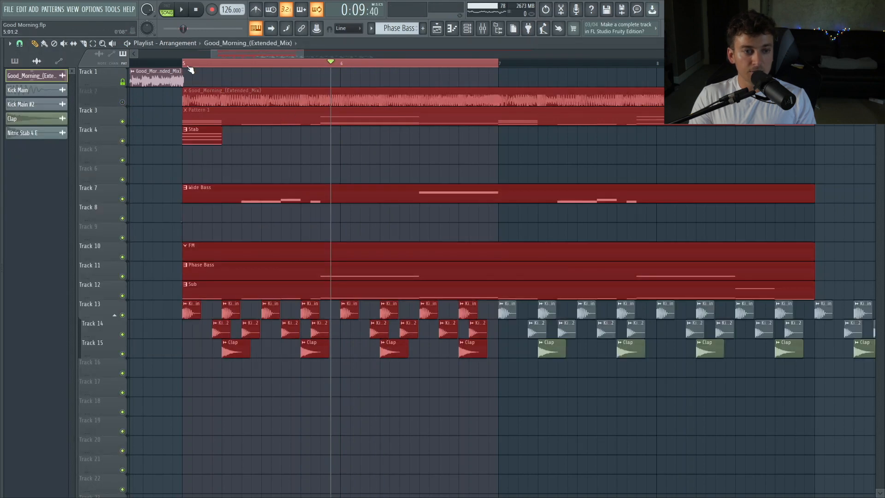
pyautogui.click(185, 64)
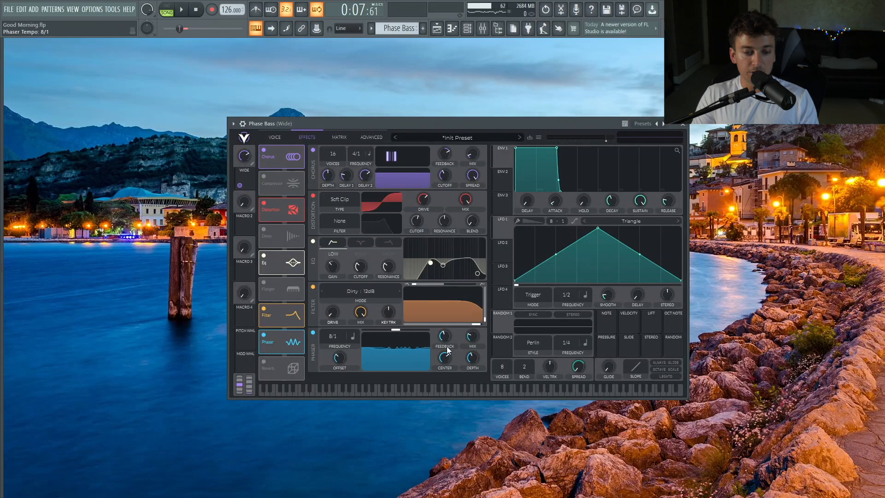
pyautogui.moveTo(477, 324); pyautogui.dragTo(481, 276)
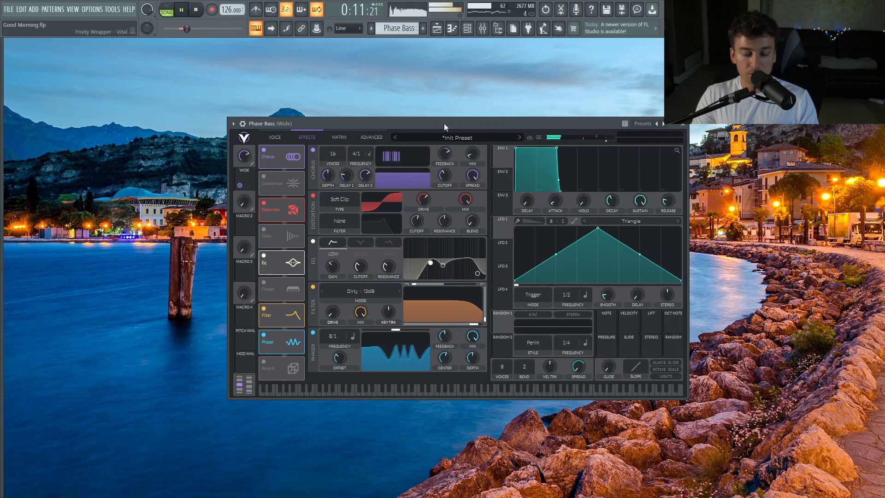
pyautogui.click(438, 29)
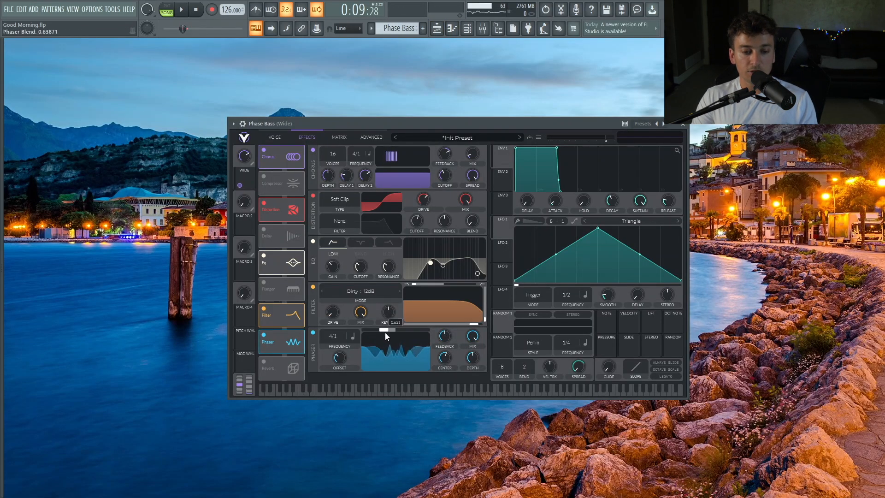
pyautogui.press('space')
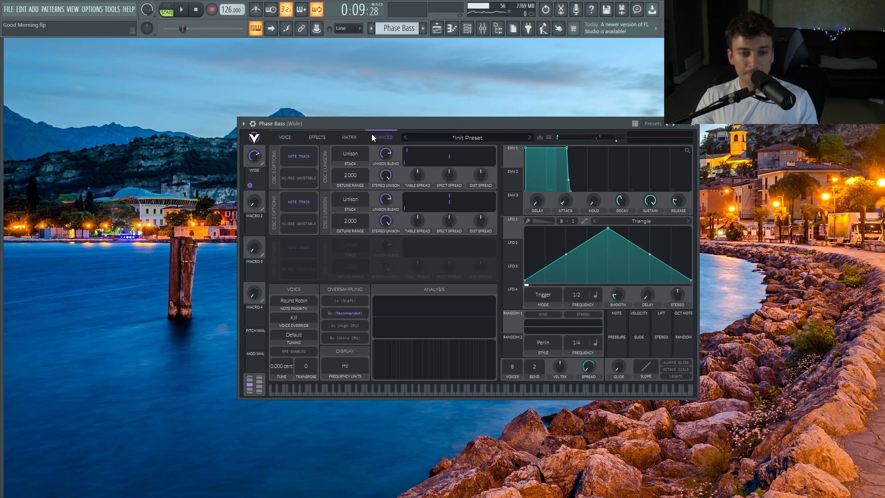
# Reopen the Phase Bass Vital patch's effects page from the channel rack and audition it.
pyautogui.click(318, 136)
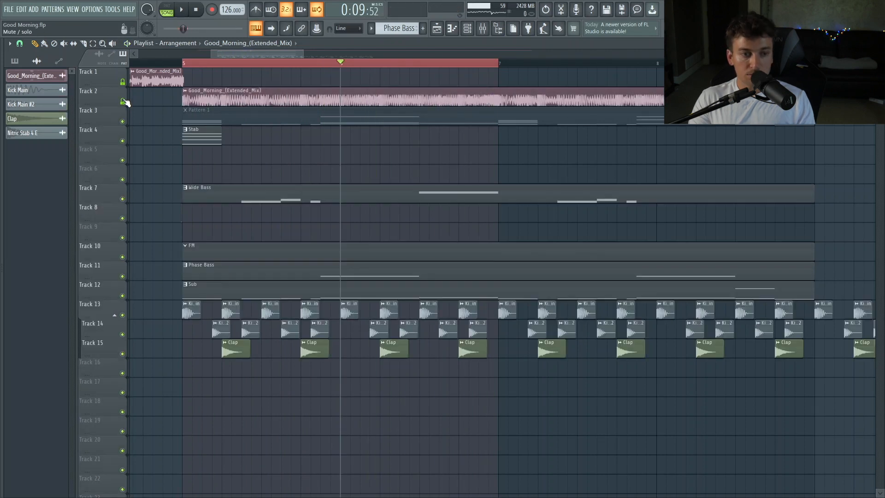
pyautogui.click(123, 102)
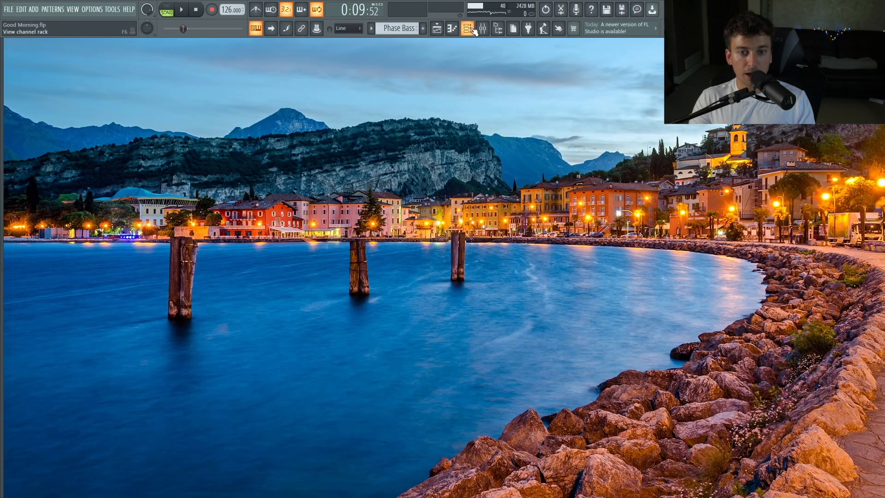
pyautogui.click(473, 28)
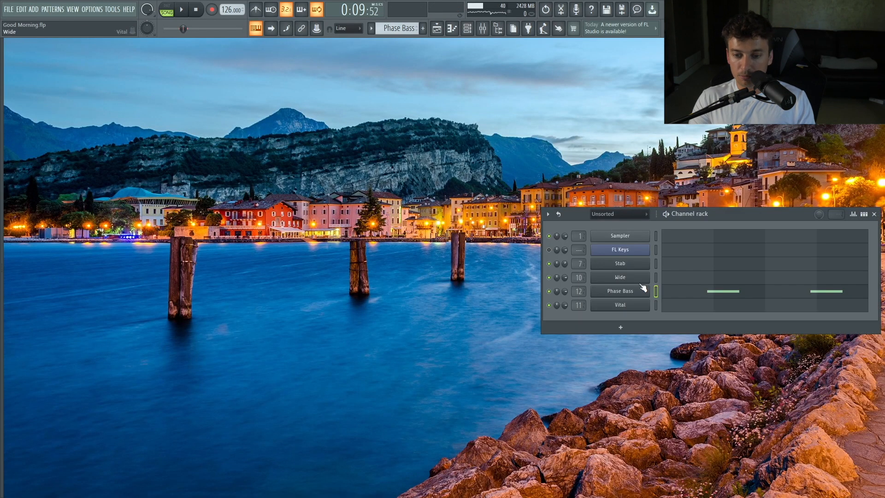
pyautogui.click(639, 288)
pyautogui.click(322, 159)
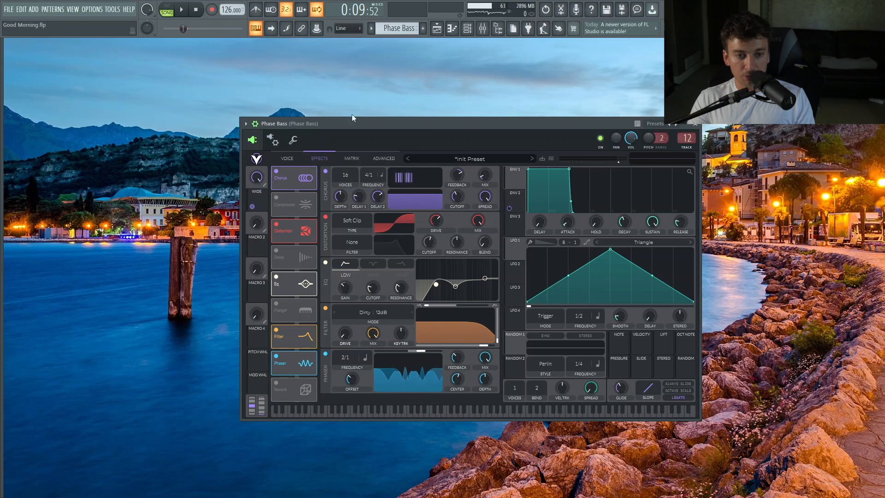
pyautogui.press('space')
# Rename the sub bass's mixer insert track to SUB.
pyautogui.press('space')
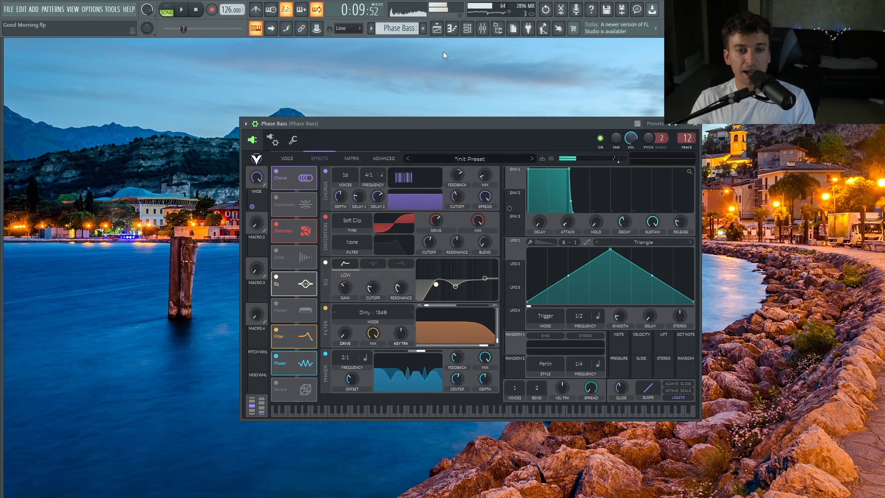
pyautogui.click(437, 29)
pyautogui.press('space')
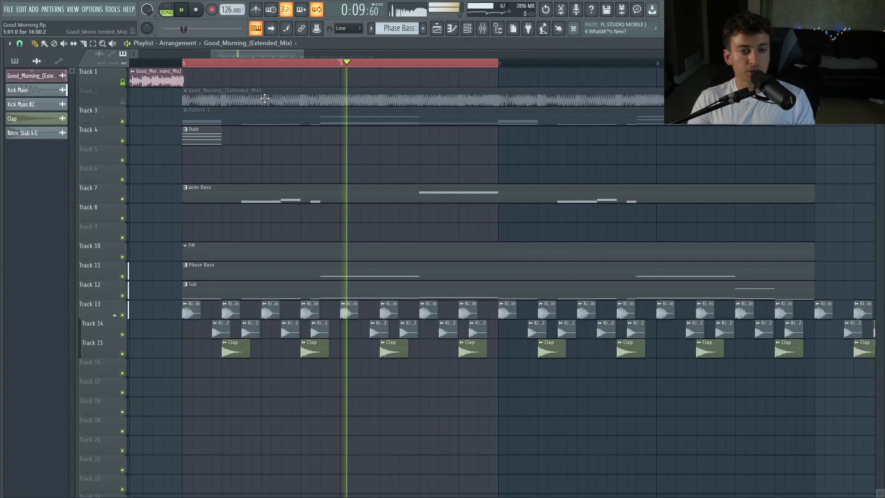
pyautogui.rightClick(122, 101)
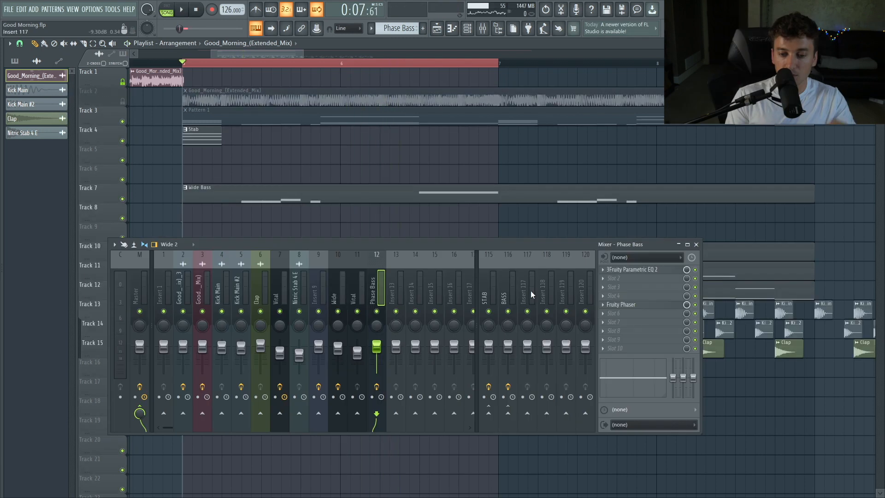
pyautogui.rightClick(532, 295)
pyautogui.press('F2')
pyautogui.write('SUB')
pyautogui.press('Return')
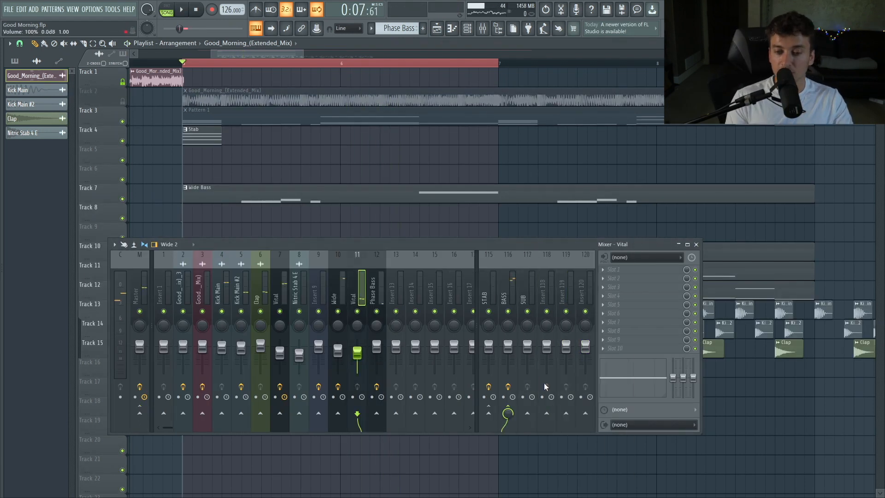
# Route the sub channel to the SUB mixer track and add Kickstart to it at 100% mix.
pyautogui.rightClick(524, 413)
pyautogui.click(543, 427)
pyautogui.click(524, 298)
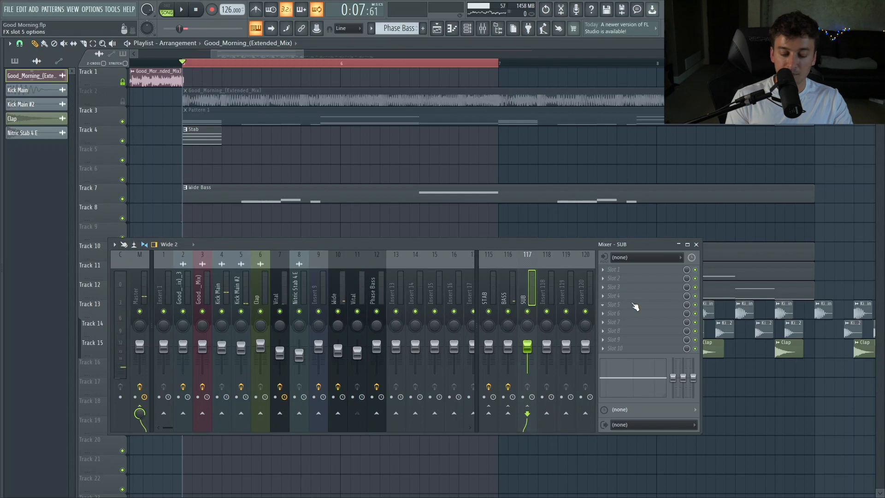
pyautogui.click(508, 291)
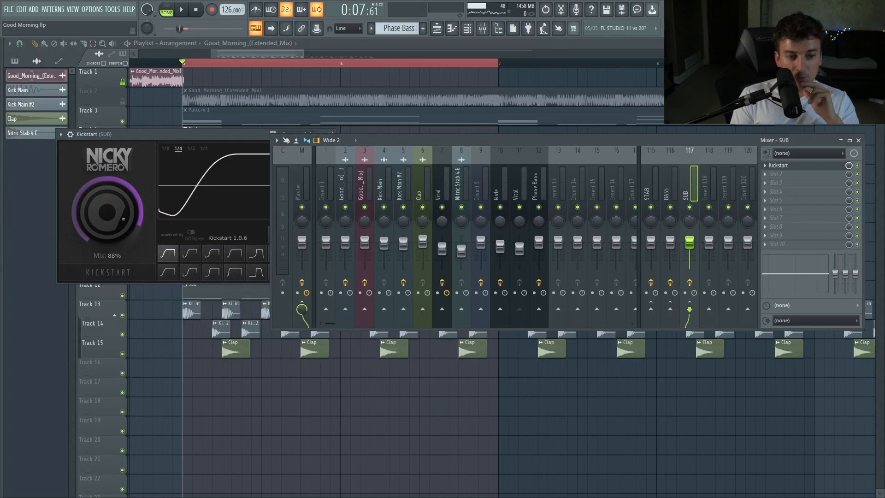
# Add Kickstart and Parametric EQ 2 to the BASS mixer track, raising the EQ's high-pass band while playing back.
pyautogui.click(671, 193)
pyautogui.click(783, 201)
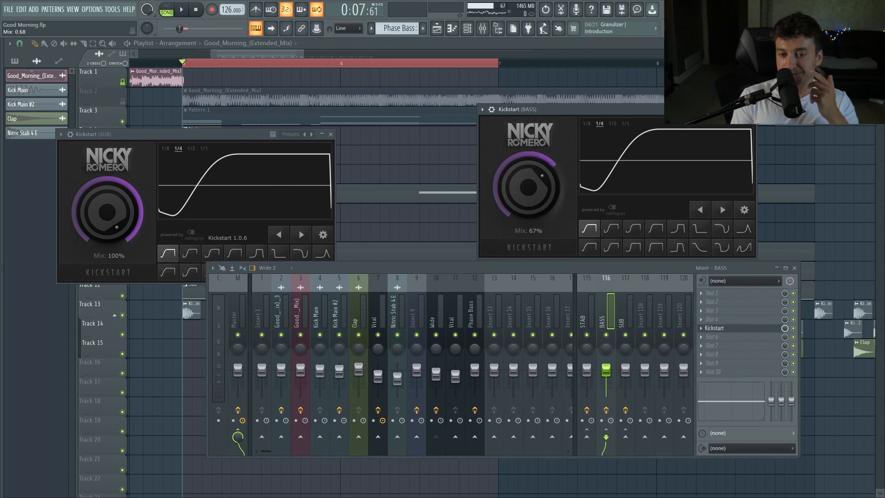
pyautogui.click(756, 315)
pyautogui.click(779, 302)
pyautogui.click(796, 268)
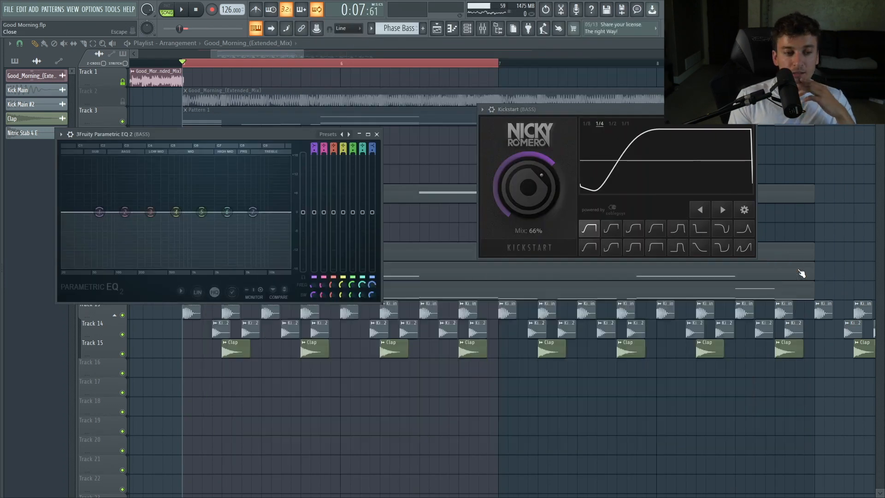
pyautogui.click(348, 135)
pyautogui.press('space')
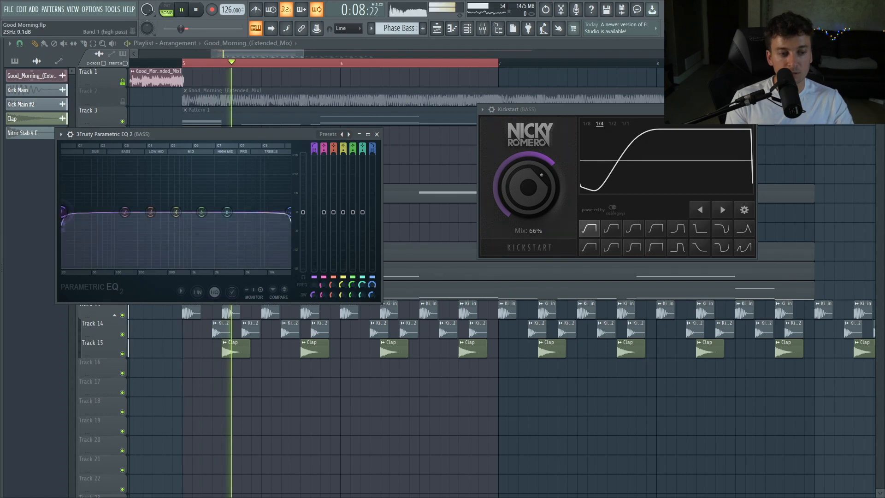
pyautogui.moveTo(63, 212); pyautogui.dragTo(106, 211)
pyautogui.press('space')
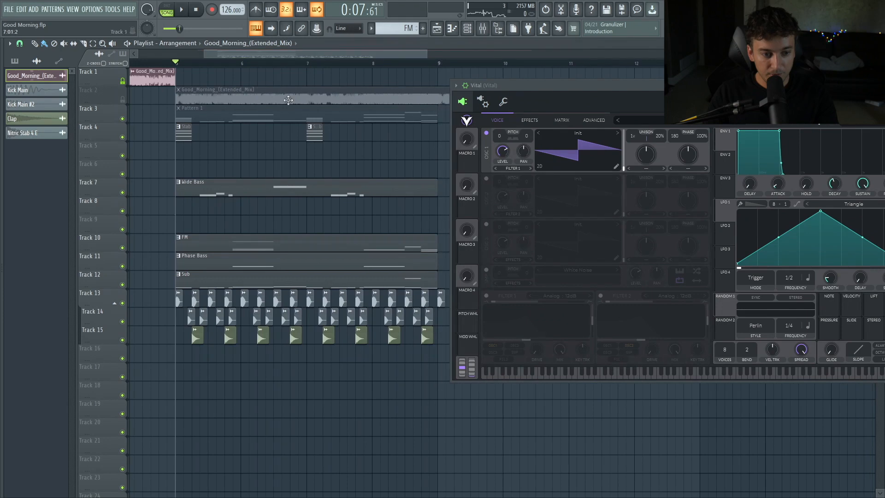
# Solo the FM track and load the Basic Shapes sine wavetable into oscillators 1 and 2 of its Vital patch.
pyautogui.rightClick(123, 248)
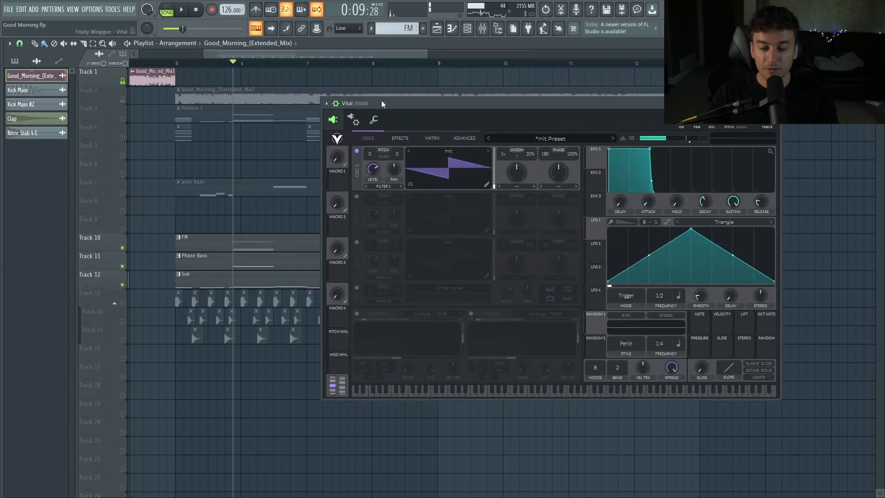
pyautogui.moveTo(381, 102); pyautogui.dragTo(358, 103)
pyautogui.click(421, 152)
pyautogui.click(510, 170)
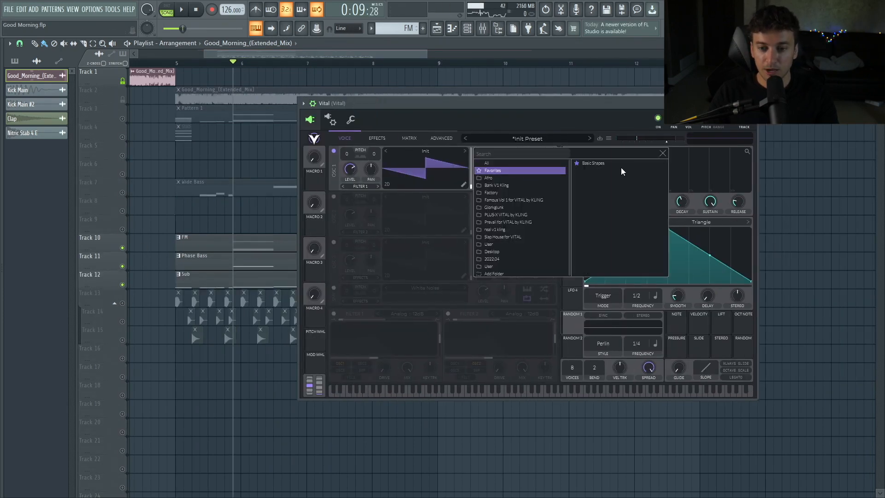
pyautogui.click(620, 164)
pyautogui.click(545, 186)
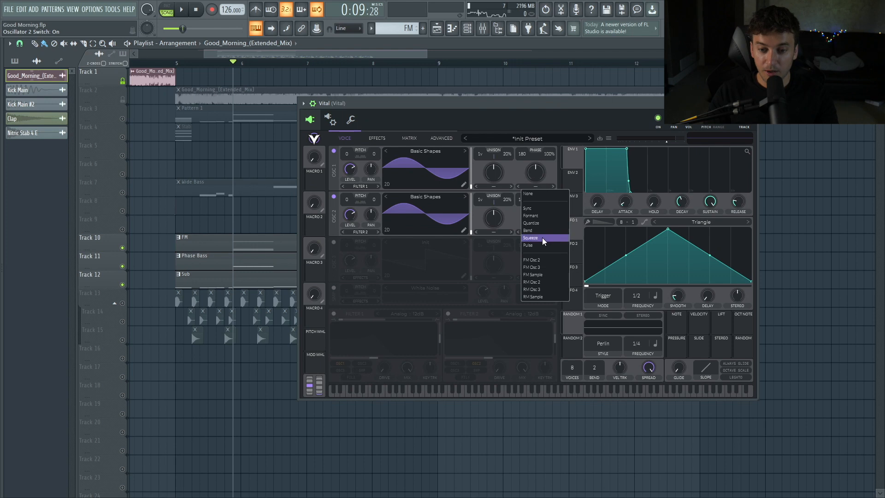
pyautogui.click(532, 259)
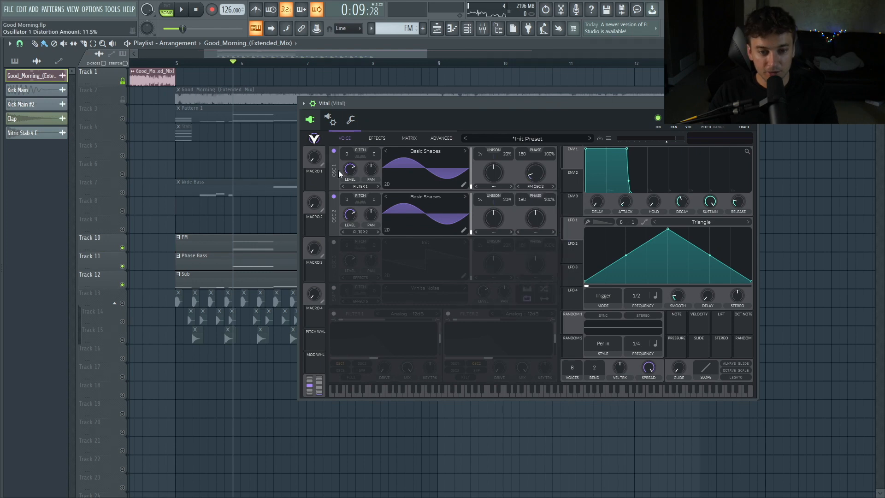
# Set oscillator 1's pitch to -24 and oscillator 2's pitch to 4 semitones, previewing playback.
pyautogui.moveTo(347, 157); pyautogui.dragTo(347, 104)
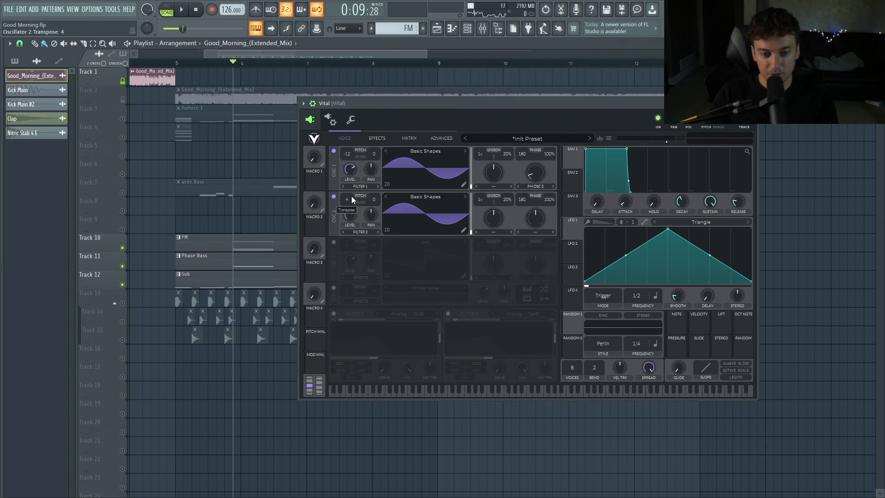
pyautogui.press('space')
pyautogui.press('space')
pyautogui.press('space')
pyautogui.press('space')
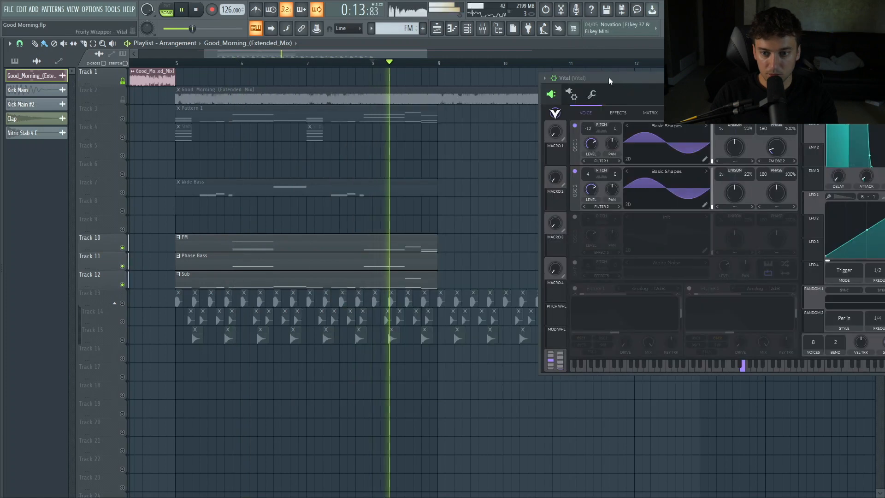
pyautogui.moveTo(610, 80); pyautogui.dragTo(546, 101)
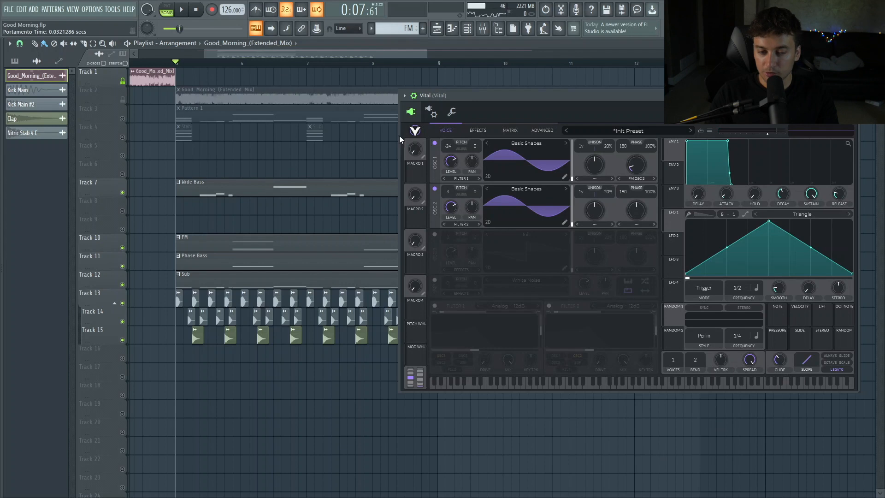
pyautogui.moveTo(446, 99); pyautogui.dragTo(573, 102)
# Play back the soloed FM track from a set position to audition the patch.
pyautogui.rightClick(123, 247)
pyautogui.click(385, 85)
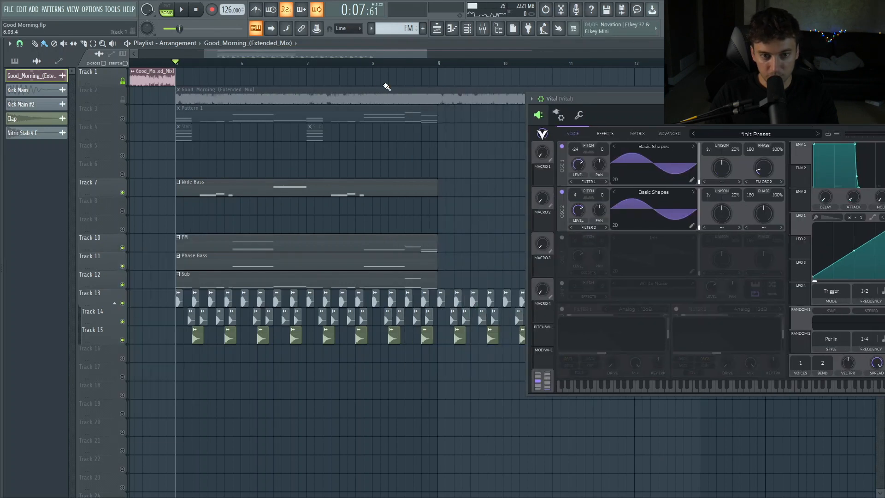
pyautogui.click(400, 63)
pyautogui.rightClick(123, 247)
pyautogui.click(194, 204)
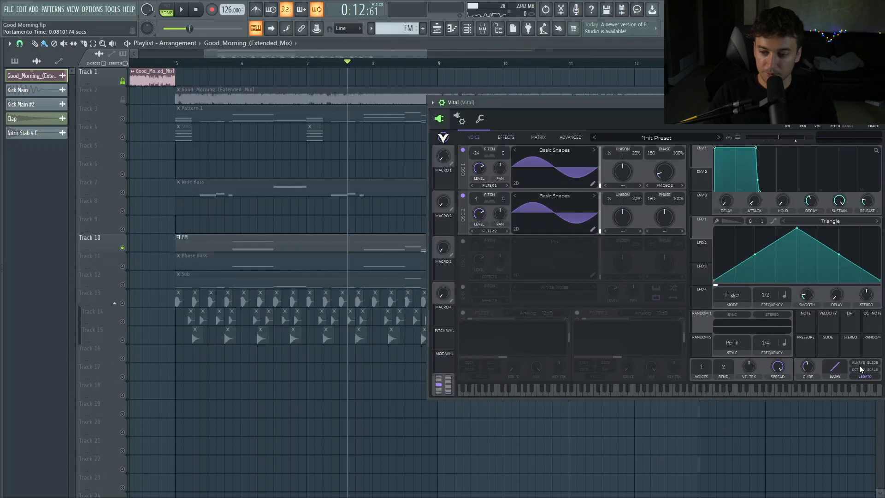
pyautogui.moveTo(501, 104); pyautogui.dragTo(517, 104)
pyautogui.press('space')
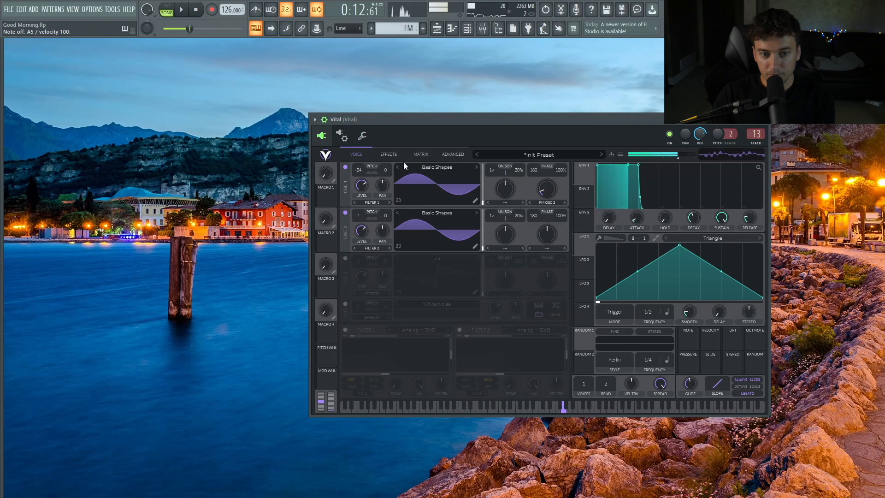
# Enable the EQ effect in the FM Vital patch and set the mixer Parametric EQ 2 high-pass to about 54 Hz.
pyautogui.click(391, 155)
pyautogui.click(345, 273)
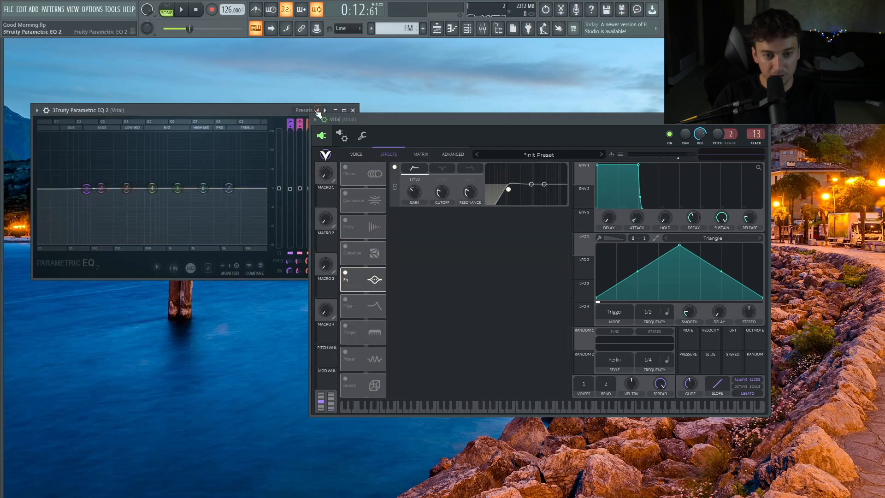
pyautogui.click(318, 110)
pyautogui.moveTo(98, 188)
pyautogui.mouseDown()
pyautogui.moveTo(217, 188)
pyautogui.moveTo(113, 187)
pyautogui.mouseUp()
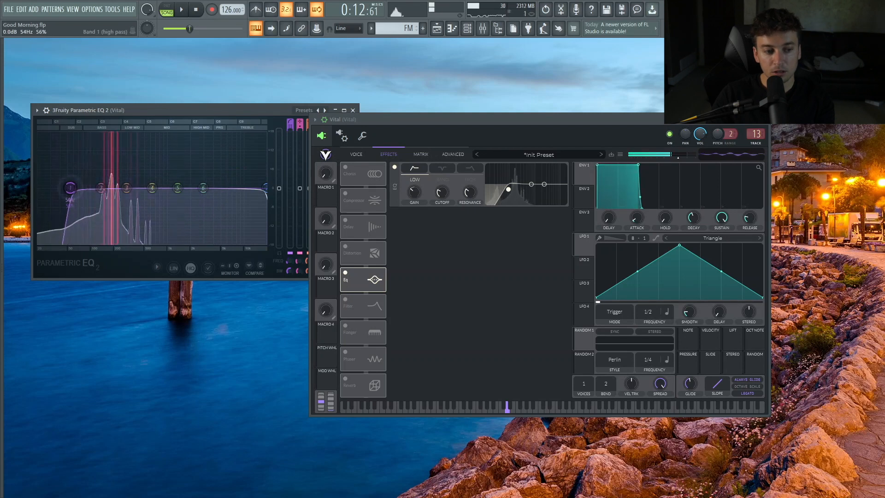
# Enable Distortion on the FM patch and set its type to Down Sample.
pyautogui.click(353, 110)
pyautogui.click(344, 248)
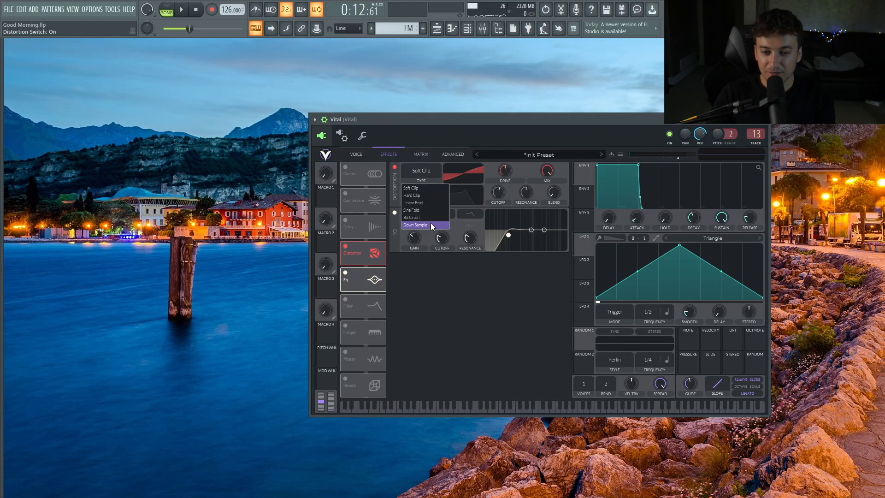
pyautogui.click(430, 223)
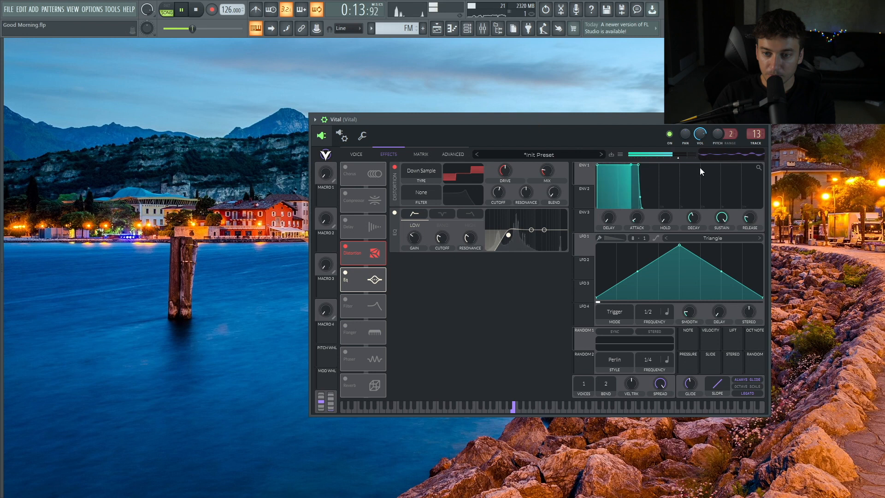
# Enable the white-noise sample oscillator and set oscillator 2 to FM Sample, previewing playback.
pyautogui.click(356, 154)
pyautogui.click(344, 305)
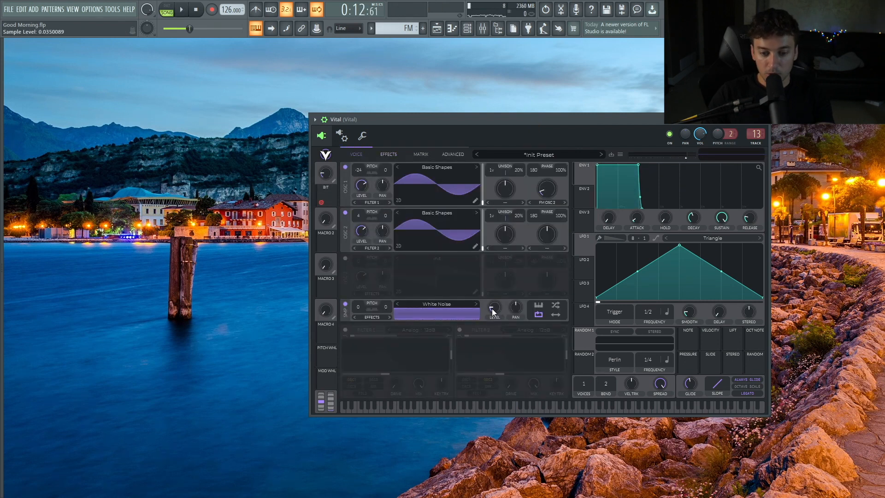
pyautogui.click(540, 248)
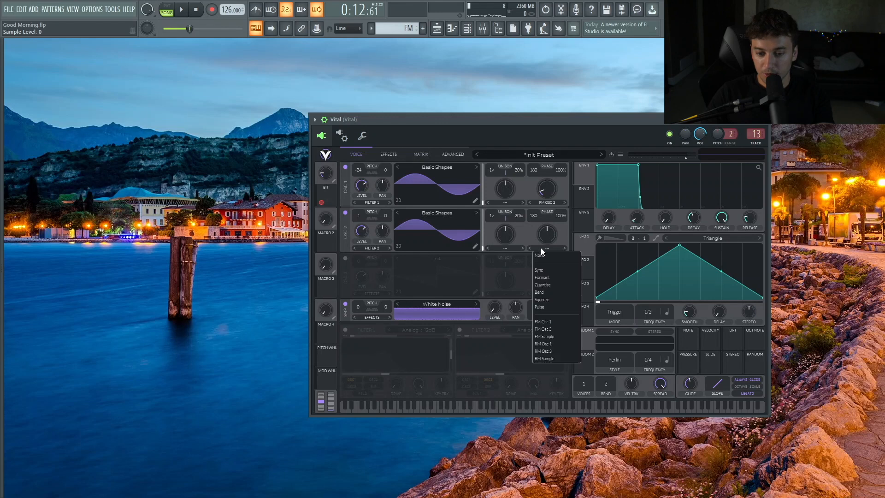
pyautogui.click(565, 337)
pyautogui.press('space')
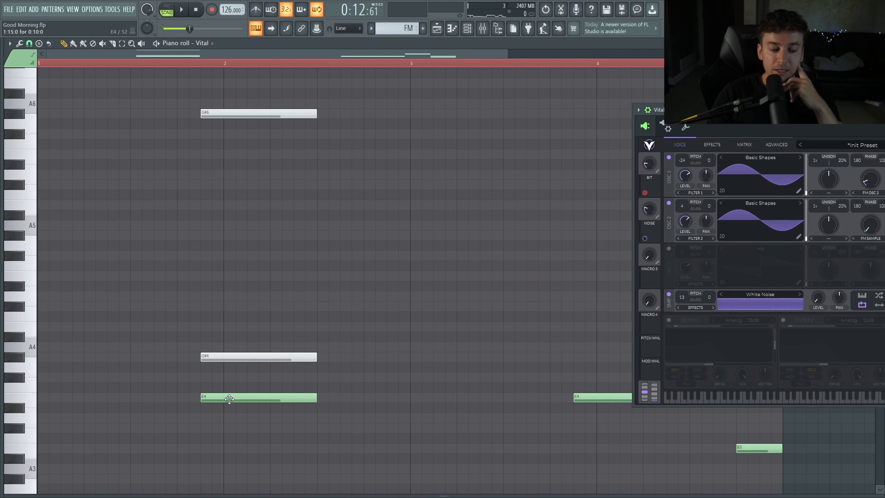
# Open the FM pattern in the piano roll and audition its notes.
pyautogui.click(230, 398)
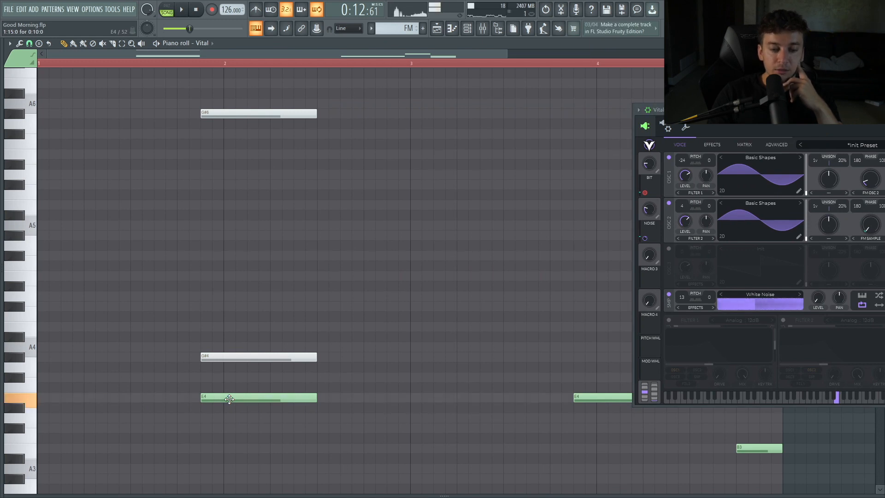
pyautogui.click(223, 355)
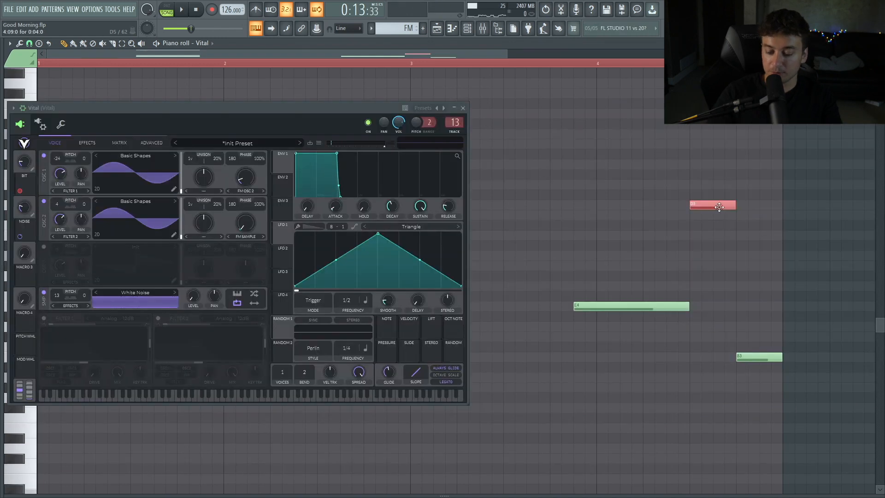
pyautogui.scroll(3, 719, 207)
pyautogui.hotkey('ctrl', 'Down')
pyautogui.hotkey('ctrl', 'Down')
pyautogui.hotkey('ctrl', 'Up')
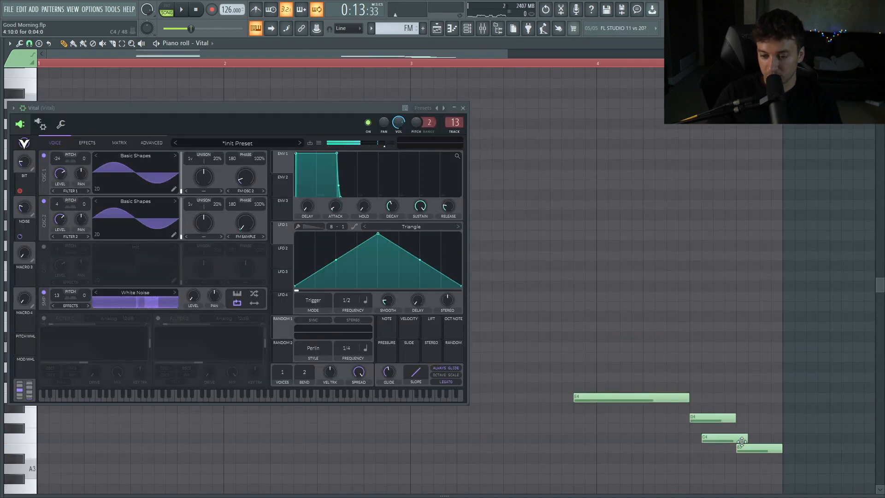
pyautogui.hotkey('ctrl', 'Up')
pyautogui.scroll(1, 751, 442)
pyautogui.press('space')
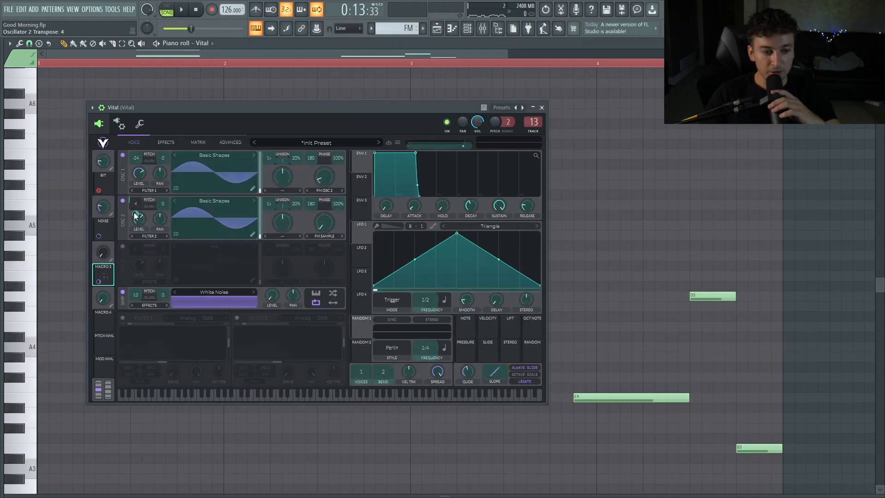
# Set Macro 3's modulation amount on oscillator 2 to 3.
pyautogui.moveTo(135, 215); pyautogui.dragTo(136, 214)
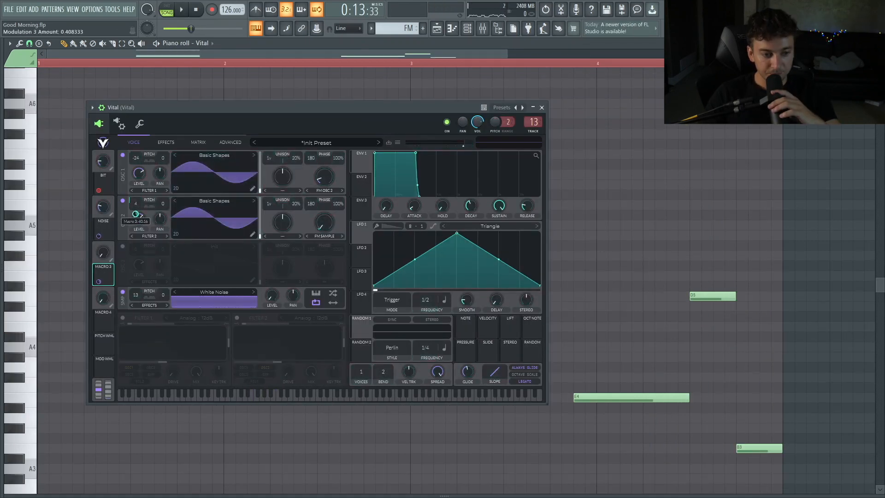
pyautogui.click(164, 261)
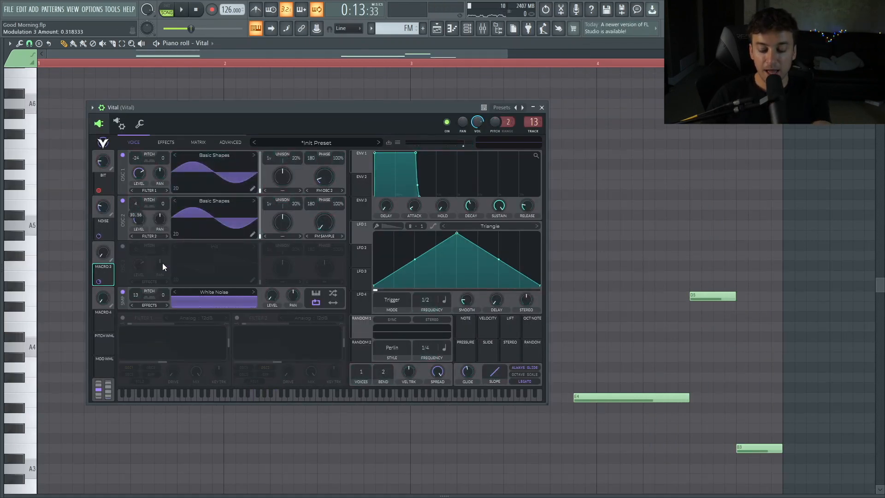
pyautogui.write('3')
pyautogui.press('Return')
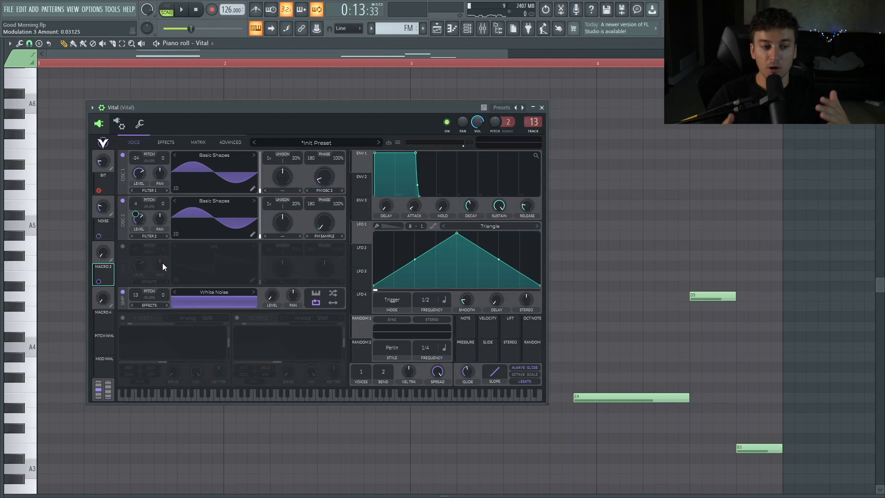
# Rework the final chord of the FM pattern in the piano roll by moving and deleting notes, previewing playback.
pyautogui.click(106, 256)
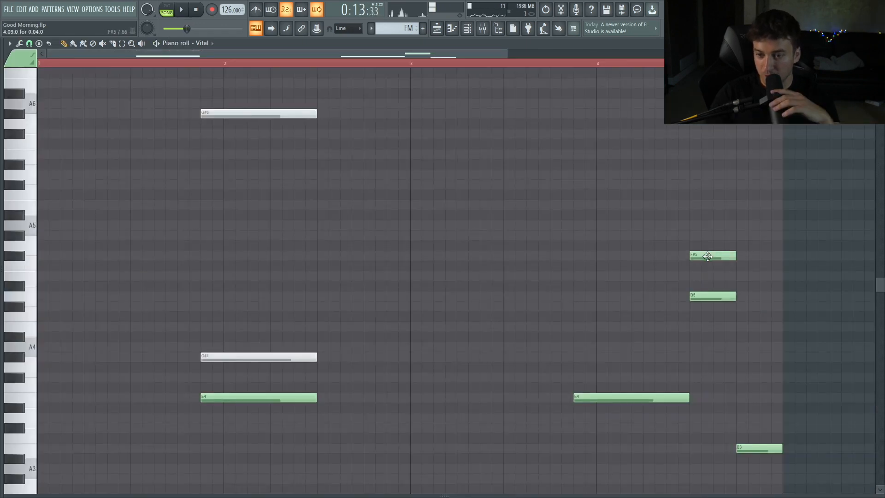
pyautogui.click(742, 399)
pyautogui.click(738, 388)
pyautogui.press('space')
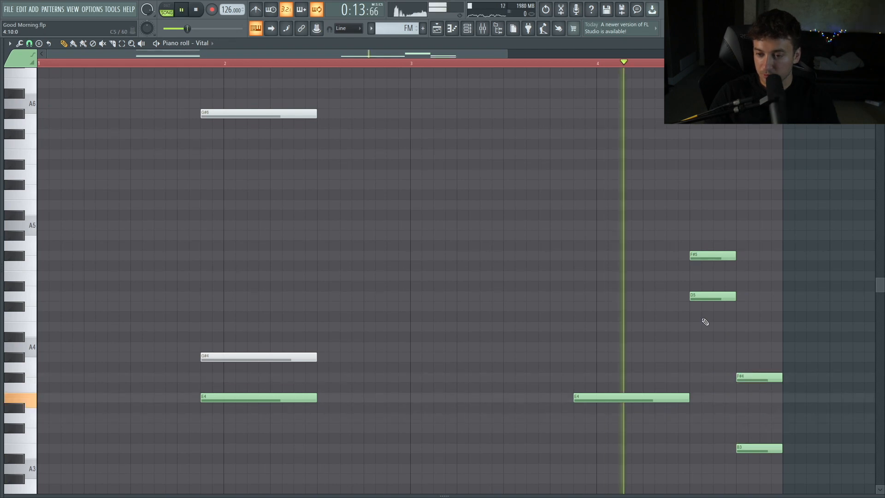
pyautogui.rightClick(727, 256)
pyautogui.rightClick(747, 377)
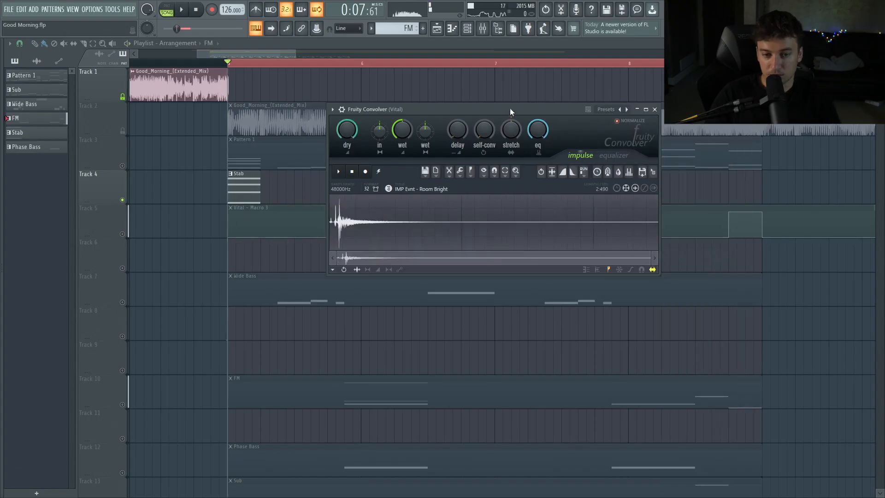
# Shape the Fruity Convolver's equalizer on the FM channel to boost the high frequencies and adjust its dry and wet levels.
pyautogui.press('space')
pyautogui.click(613, 155)
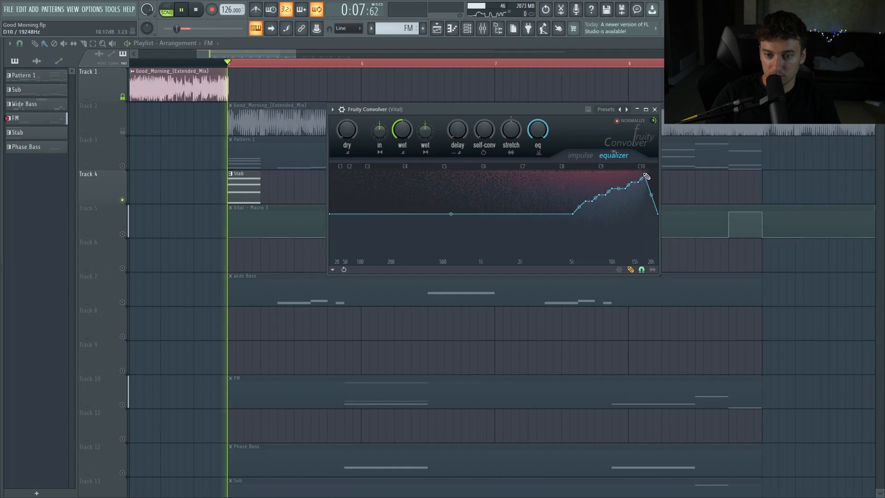
pyautogui.moveTo(572, 195); pyautogui.dragTo(619, 183)
pyautogui.moveTo(456, 212); pyautogui.dragTo(455, 213)
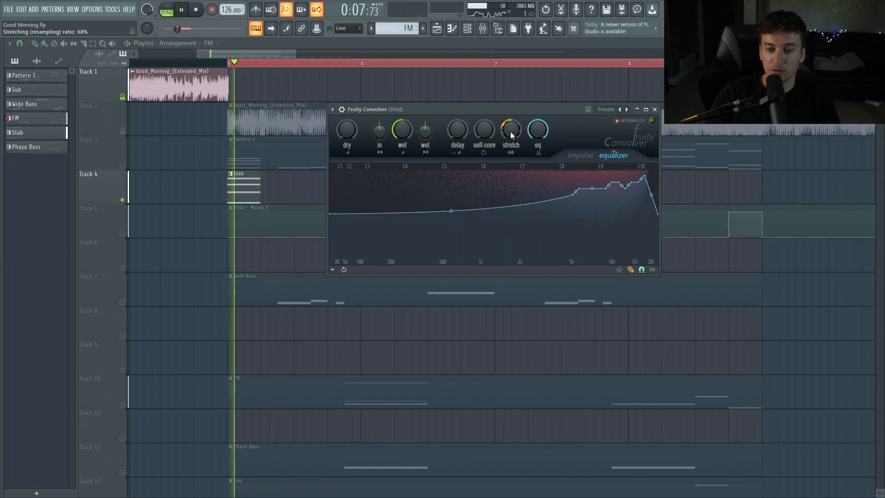
pyautogui.press('space')
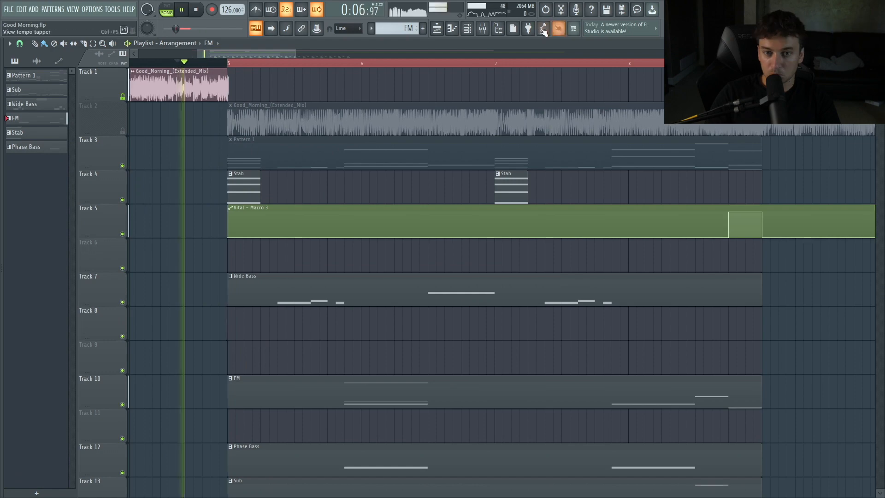
pyautogui.click(482, 28)
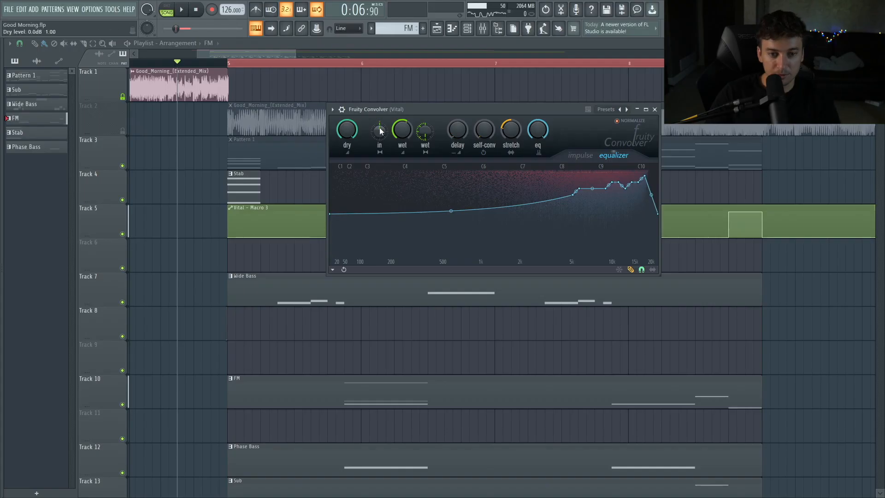
pyautogui.press('space')
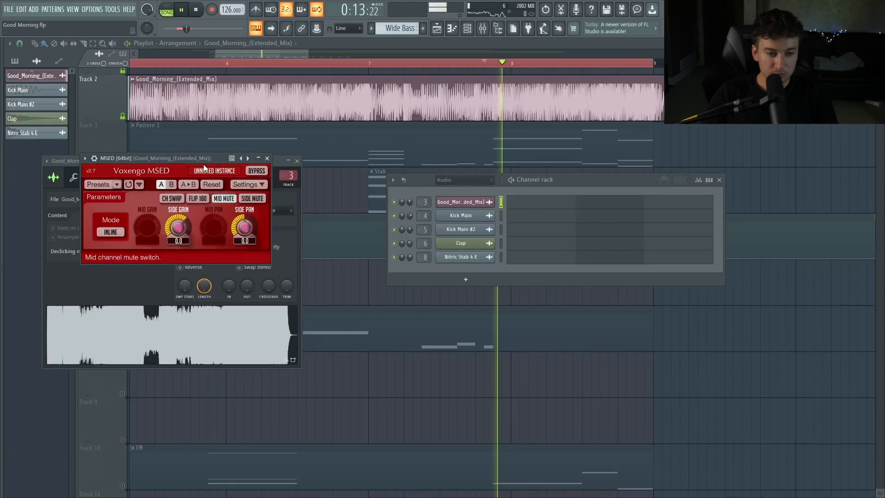
pyautogui.moveTo(197, 159); pyautogui.dragTo(204, 153)
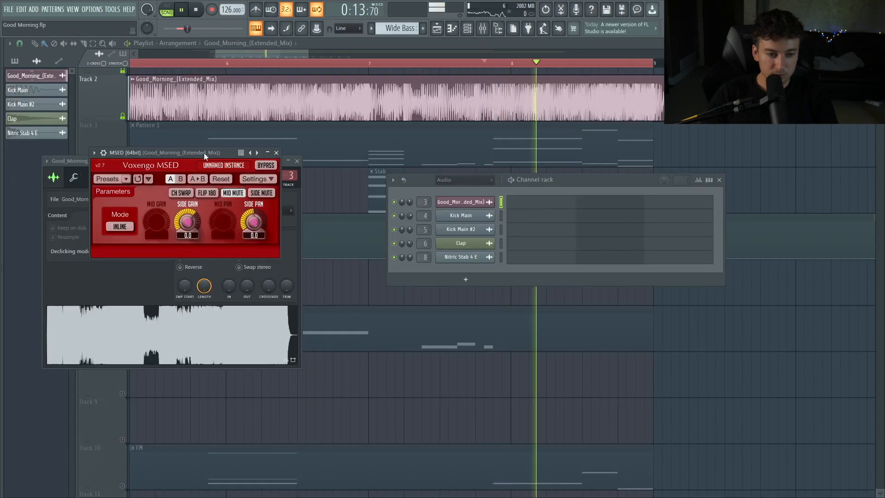
# Toggle Mid Mute in Voxengo MSED on the reference track to hear its sides, then close the plugin and channel rack.
pyautogui.click(232, 196)
pyautogui.press('space')
pyautogui.click(276, 153)
pyautogui.click(720, 180)
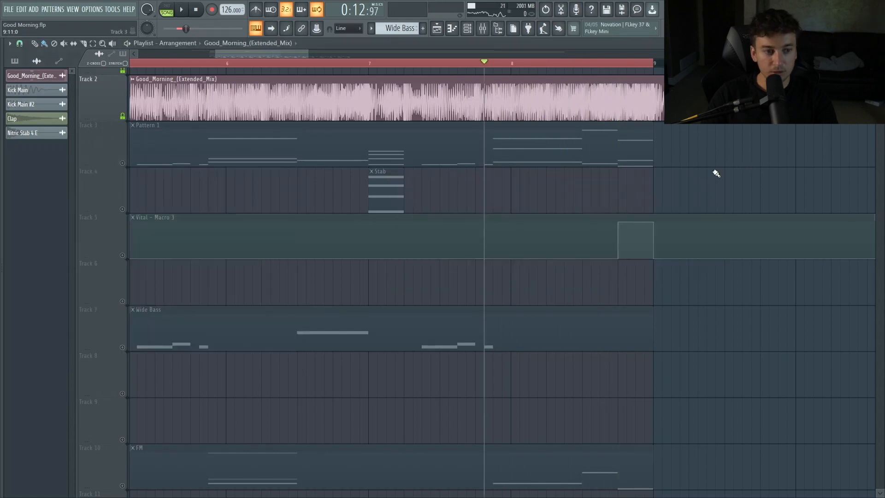
# Enable the Delay effect on the FM Vital patch, move it after the EQ and adjust its time and feedback.
pyautogui.scroll(-7, 340, 306)
pyautogui.click(468, 28)
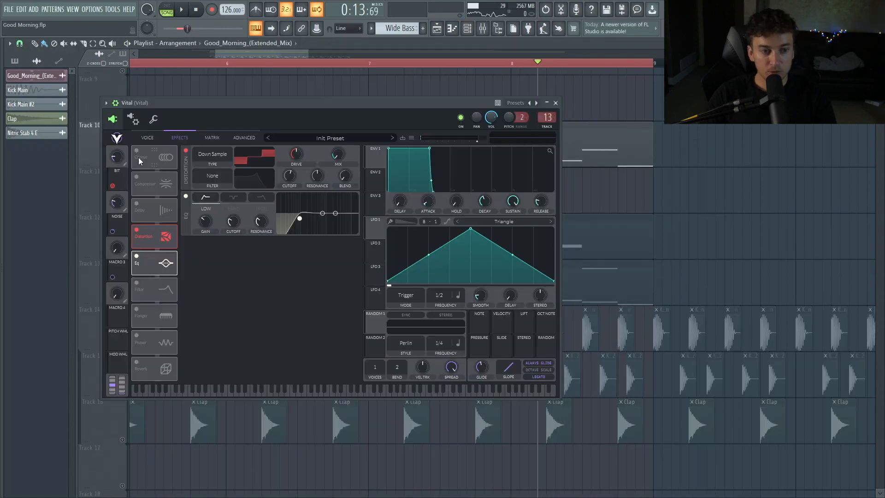
pyautogui.click(137, 151)
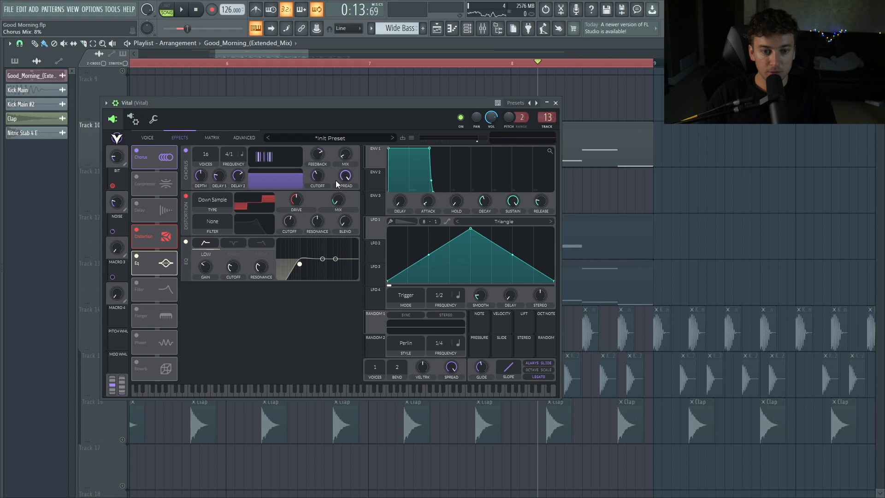
pyautogui.click(137, 202)
pyautogui.moveTo(145, 212); pyautogui.dragTo(151, 264)
pyautogui.moveTo(236, 291); pyautogui.dragTo(236, 279)
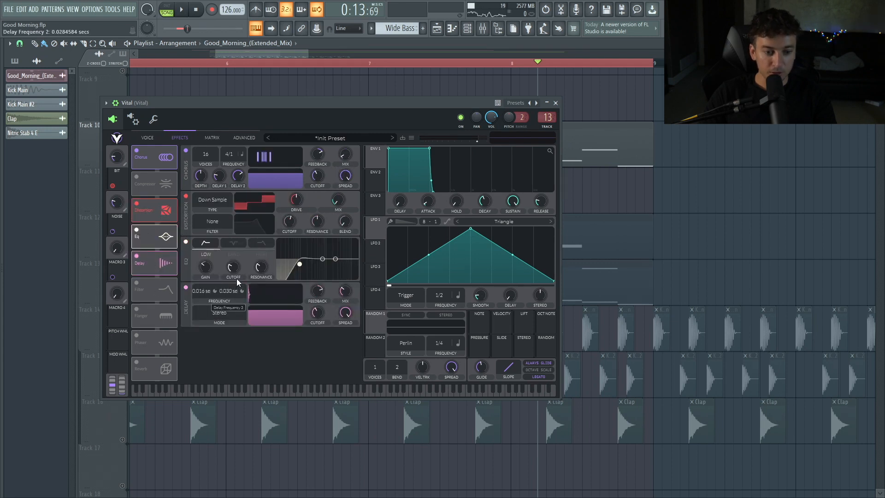
pyautogui.moveTo(335, 299); pyautogui.dragTo(336, 322)
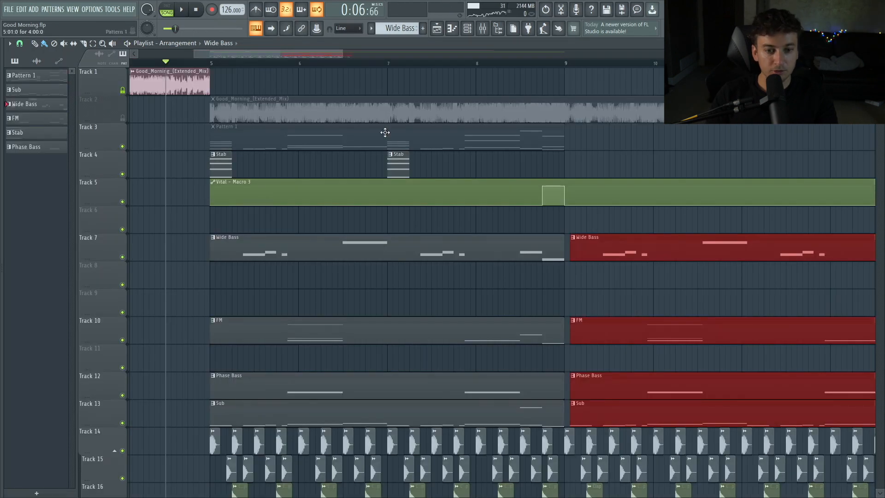
# Drag the EX_Noise_paper_cutter_hit_swoosh sample into the playlist beneath the Colored Noise clip.
pyautogui.moveTo(415, 159); pyautogui.dragTo(211, 173)
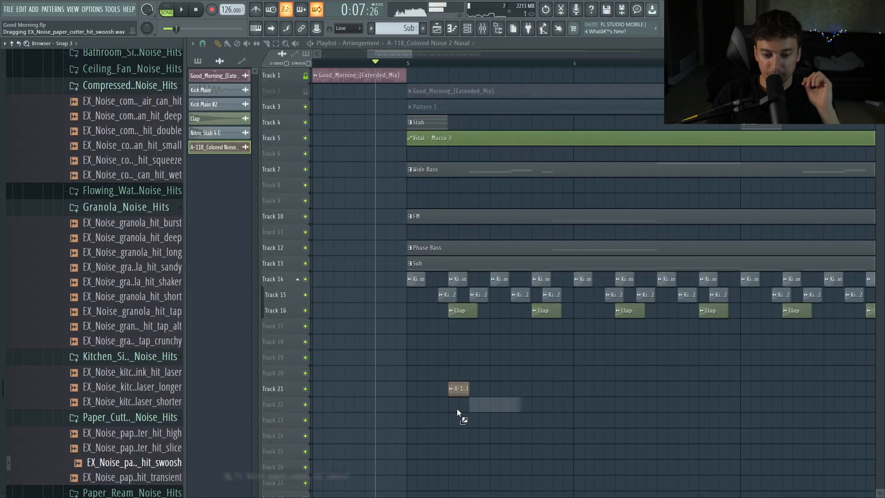
pyautogui.moveTo(463, 410); pyautogui.dragTo(458, 406)
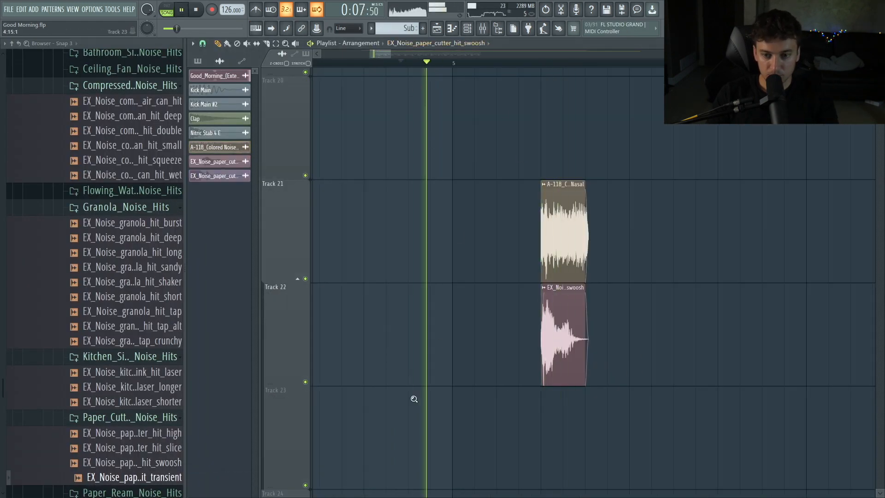
pyautogui.scroll(-4, 439, 344)
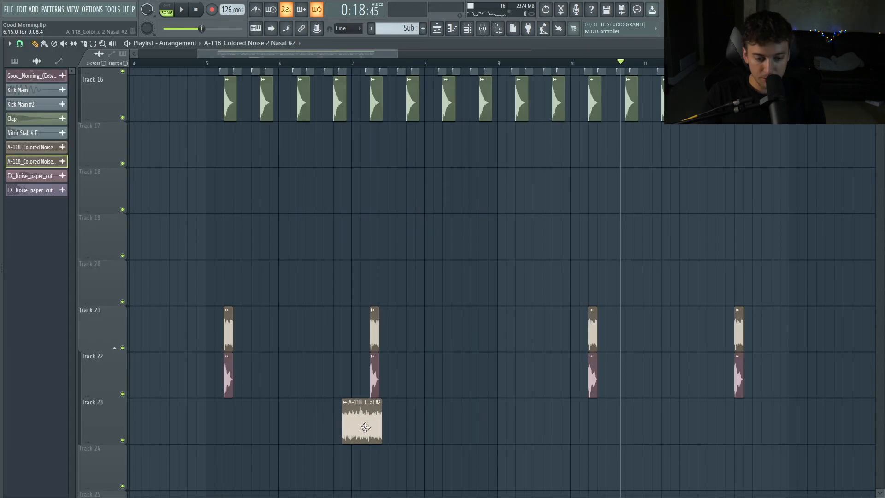
# Place two Colored Noise 2 Nasal #2 clips with matching automation clips on the tracks below.
pyautogui.click(337, 403)
pyautogui.moveTo(426, 448)
pyautogui.click(485, 457)
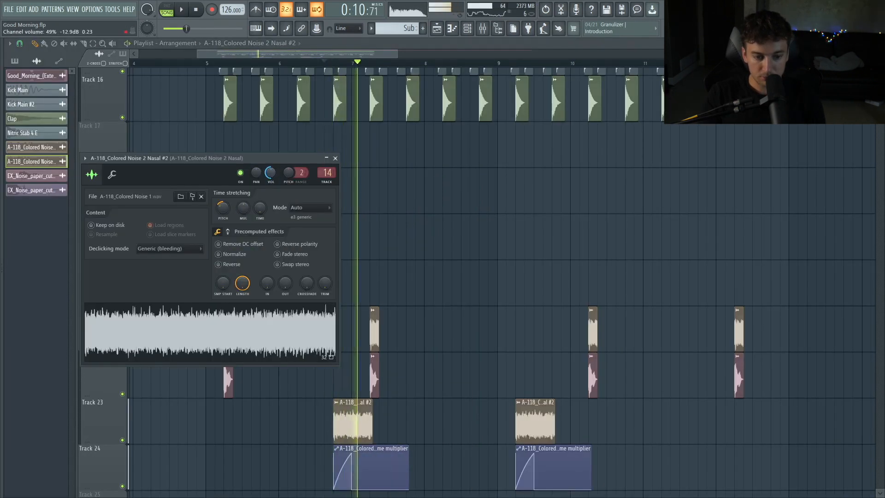
pyautogui.click(575, 403)
pyautogui.click(535, 401)
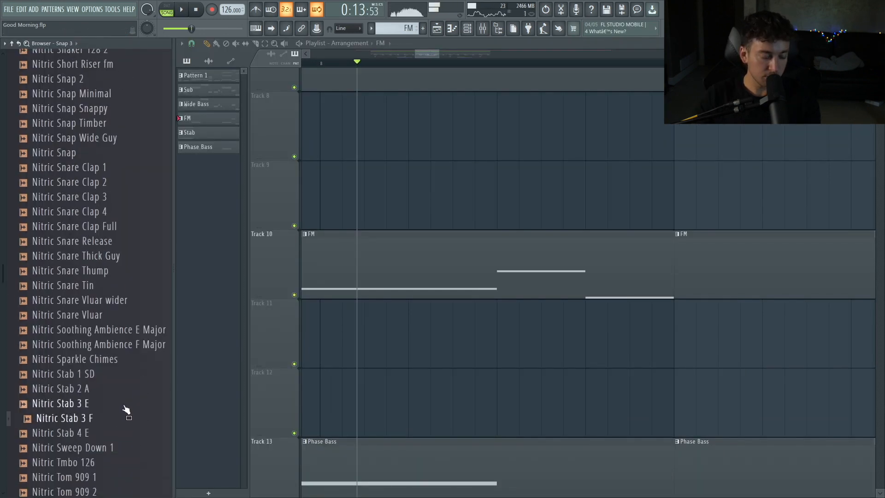
# Drag Nitric Stab 1 SD into the playlist and add Fruity Fast Dist to a mixer insert.
pyautogui.moveTo(106, 374); pyautogui.dragTo(504, 357)
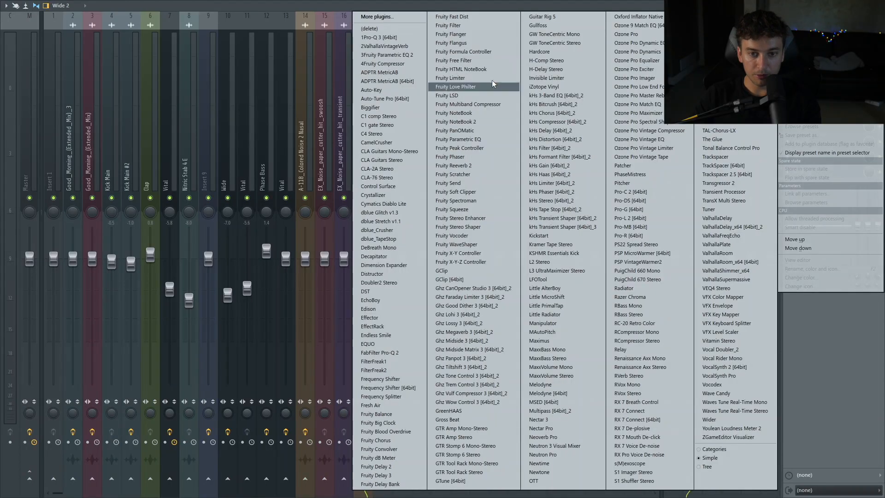
pyautogui.click(474, 17)
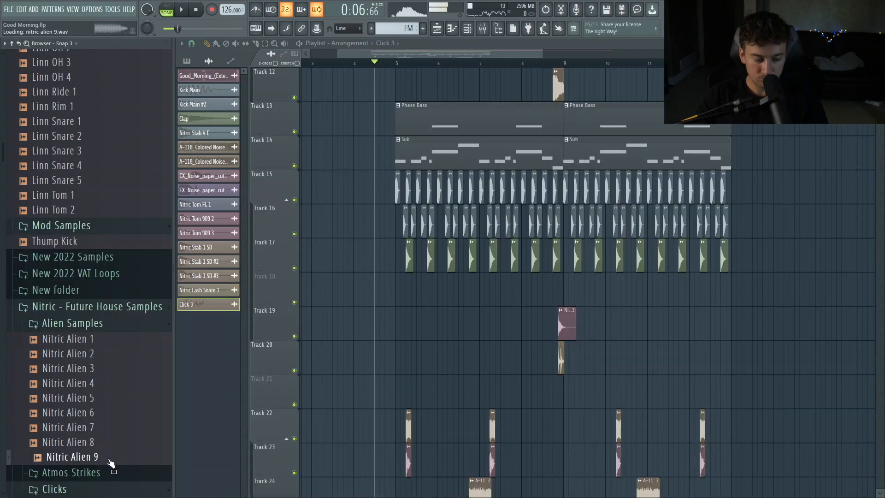
# Place the Nitric Alien 6 sample in the playlist and audition it.
pyautogui.moveTo(553, 292); pyautogui.dragTo(555, 290)
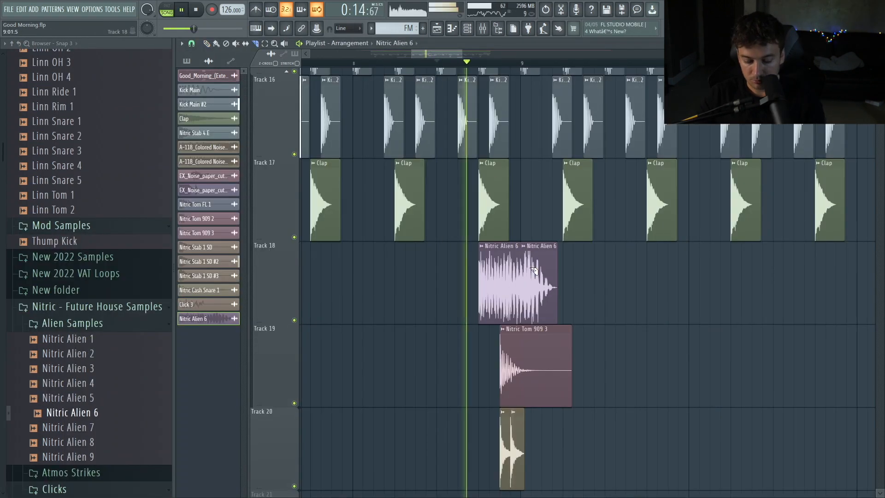
pyautogui.rightClick(534, 271)
pyautogui.press('space')
pyautogui.press('space')
pyautogui.press('p')
pyautogui.doubleClick(500, 283)
pyautogui.press('space')
pyautogui.press('space')
# Change the Nitric Alien 6 sample's declicking mode and audition the arrangement.
pyautogui.click(265, 177)
pyautogui.click(262, 213)
pyautogui.press('space')
pyautogui.press('space')
pyautogui.moveTo(671, 461)
pyautogui.mouseDown()
pyautogui.moveTo(527, 281)
pyautogui.moveTo(373, 120)
pyautogui.mouseUp()
pyautogui.moveTo(400, 120); pyautogui.dragTo(798, 497)
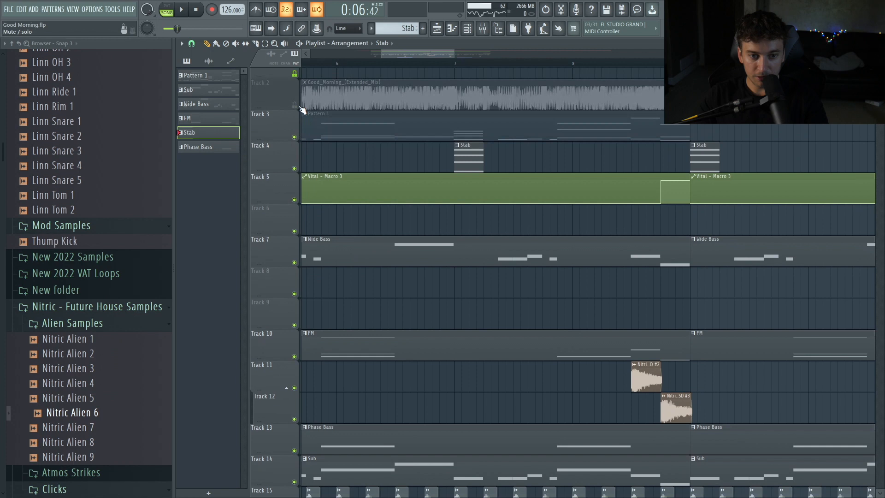
# Unmute the reference track, play it back and open the channel rack.
pyautogui.click(308, 106)
pyautogui.press('space')
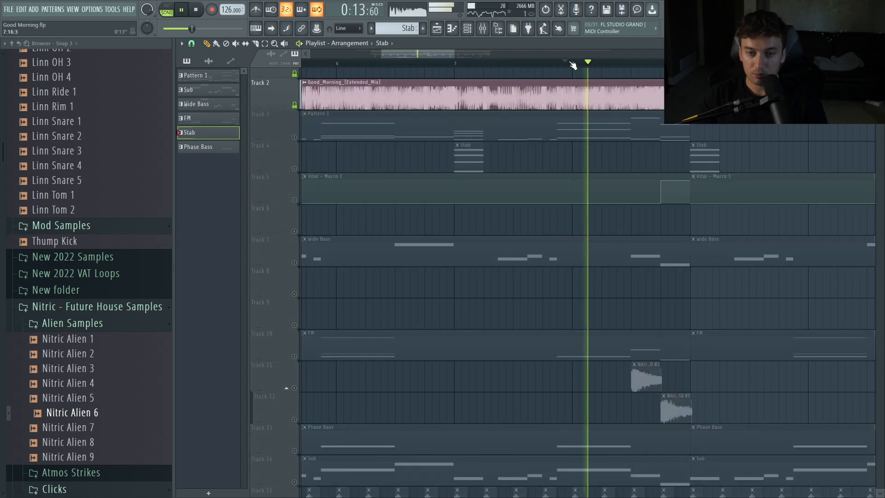
pyautogui.press('space')
pyautogui.click(467, 29)
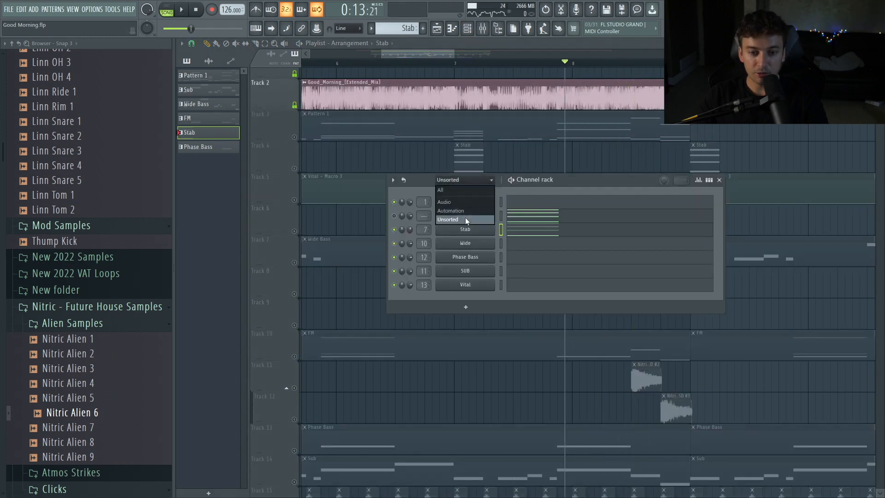
# Open the Vital #2 channel with the LD Bang MGV preset and view its advanced settings.
pyautogui.click(465, 285)
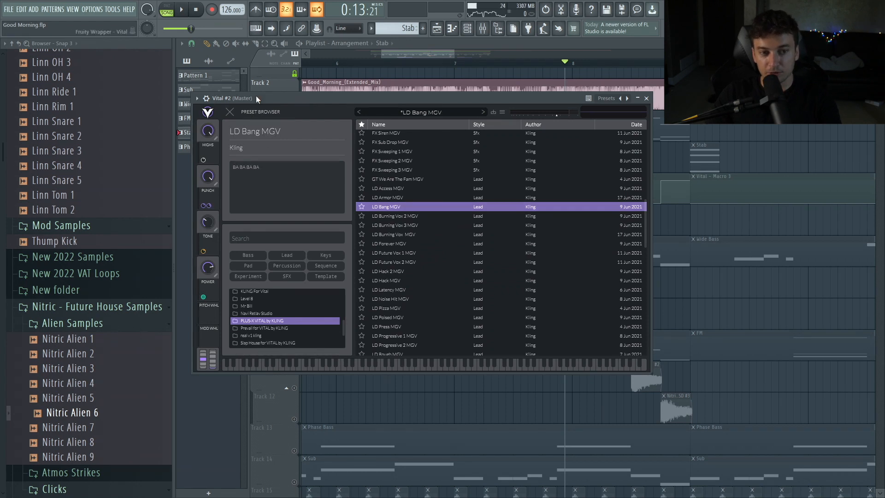
pyautogui.moveTo(257, 98); pyautogui.dragTo(268, 97)
pyautogui.click(256, 29)
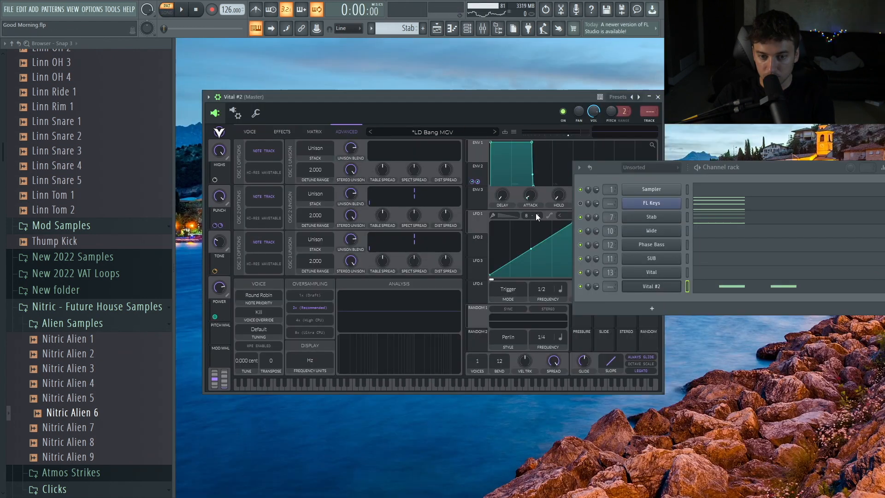
# Reshape LFO 1 at 1/16 and route it to the tuning with a modulation amount of 0.16, previewing notes.
pyautogui.moveTo(541, 277); pyautogui.dragTo(550, 247)
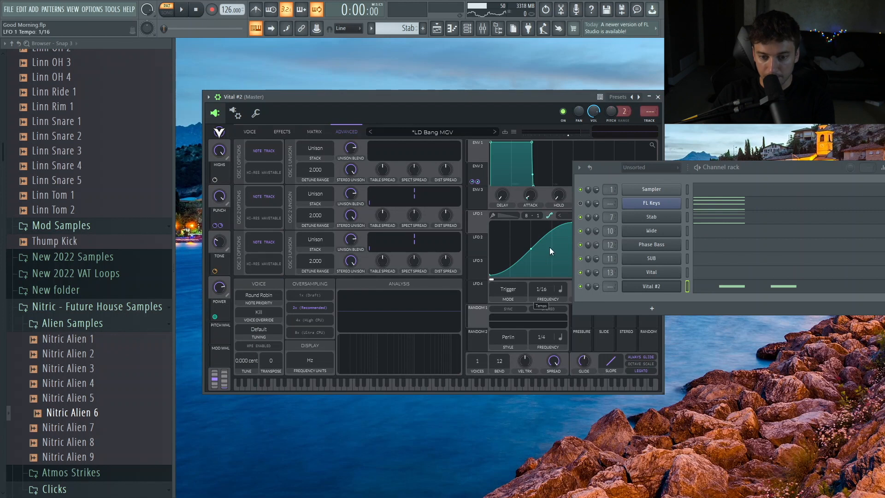
pyautogui.moveTo(474, 227); pyautogui.dragTo(249, 362)
pyautogui.moveTo(246, 377); pyautogui.dragTo(247, 371)
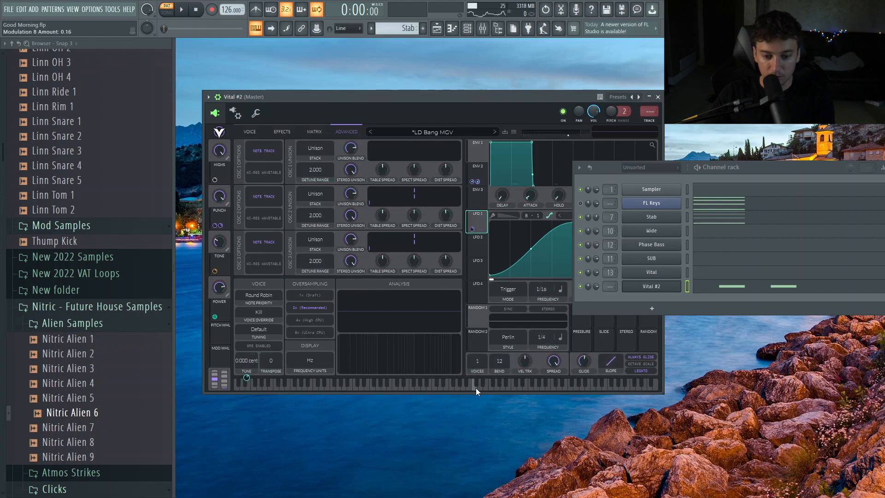
pyautogui.click(471, 387)
pyautogui.click(458, 386)
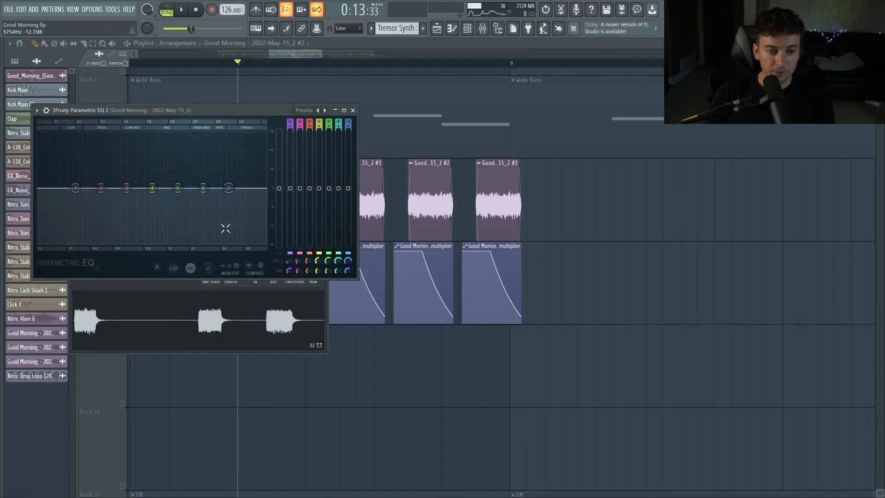
# Close all open plugin windows and play back the arrangement.
pyautogui.press('space')
pyautogui.press('F12')
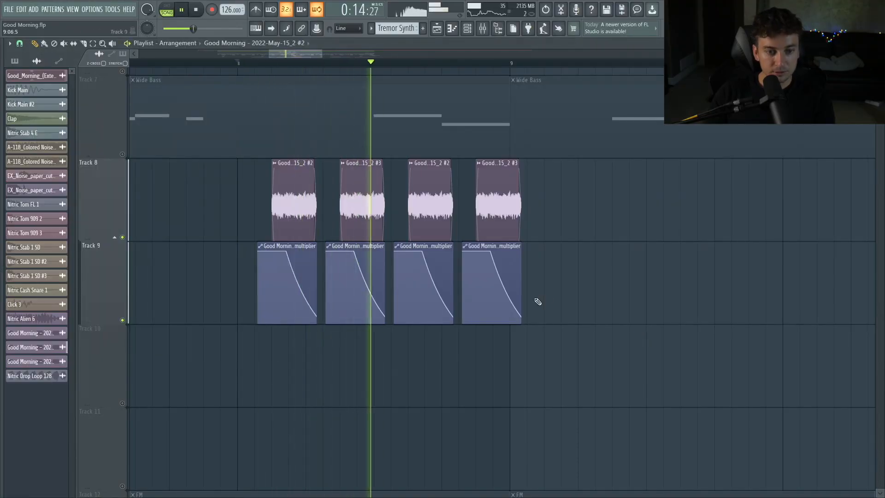
pyautogui.press('space')
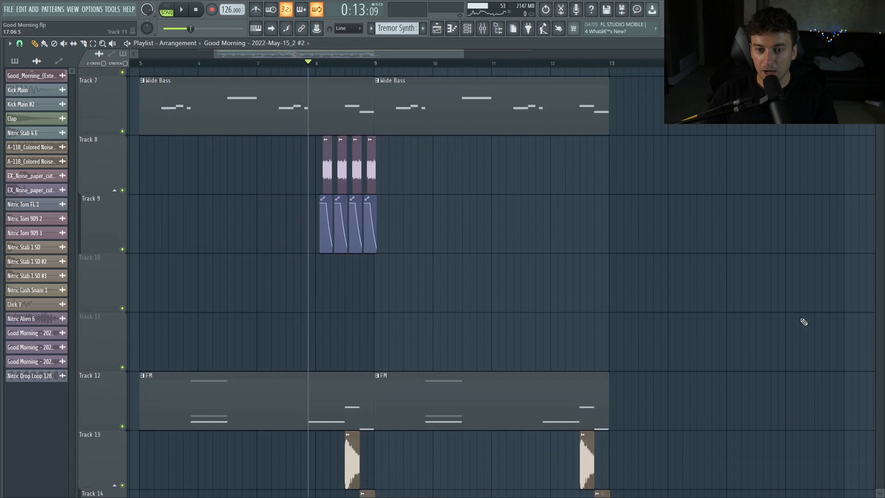
# Inspect the Good Morning 2022-May-15_3 sample clip, the 808 Snare channel and the mixer inserts.
pyautogui.doubleClick(585, 113)
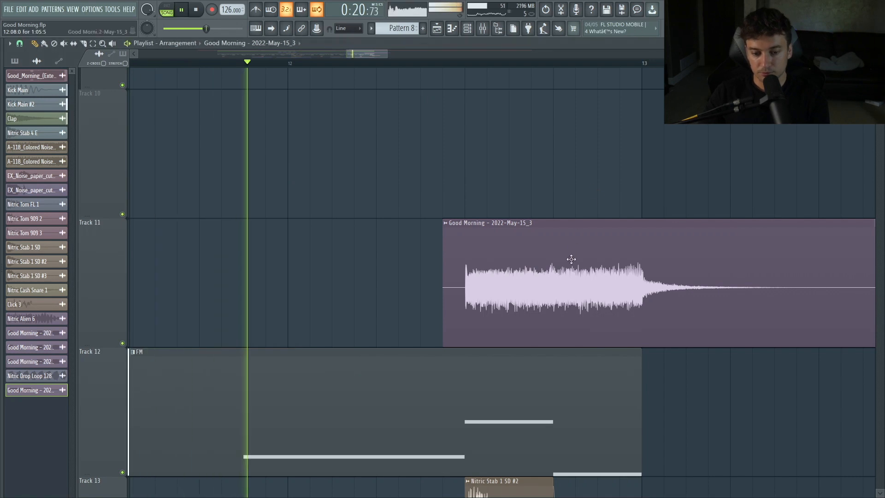
pyautogui.doubleClick(585, 276)
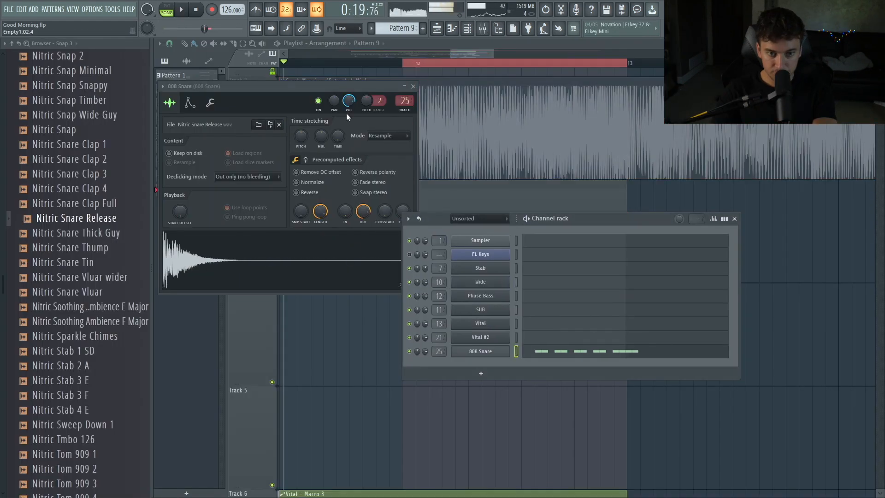
pyautogui.click(485, 28)
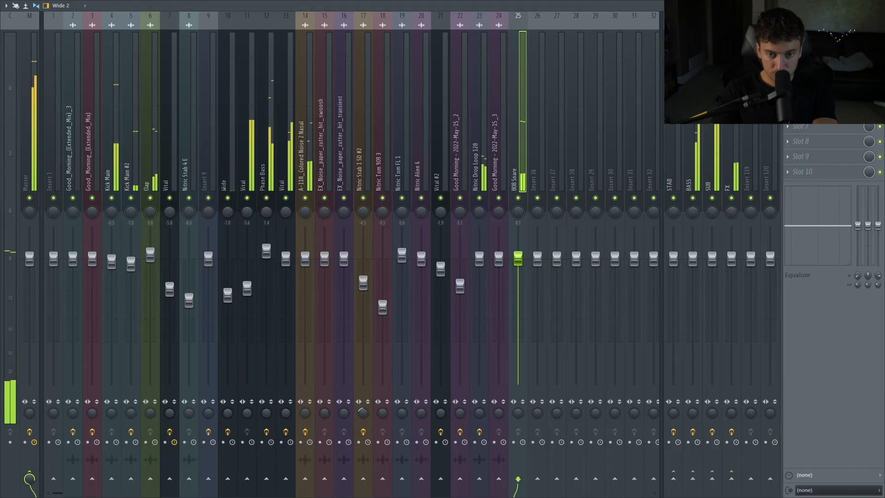